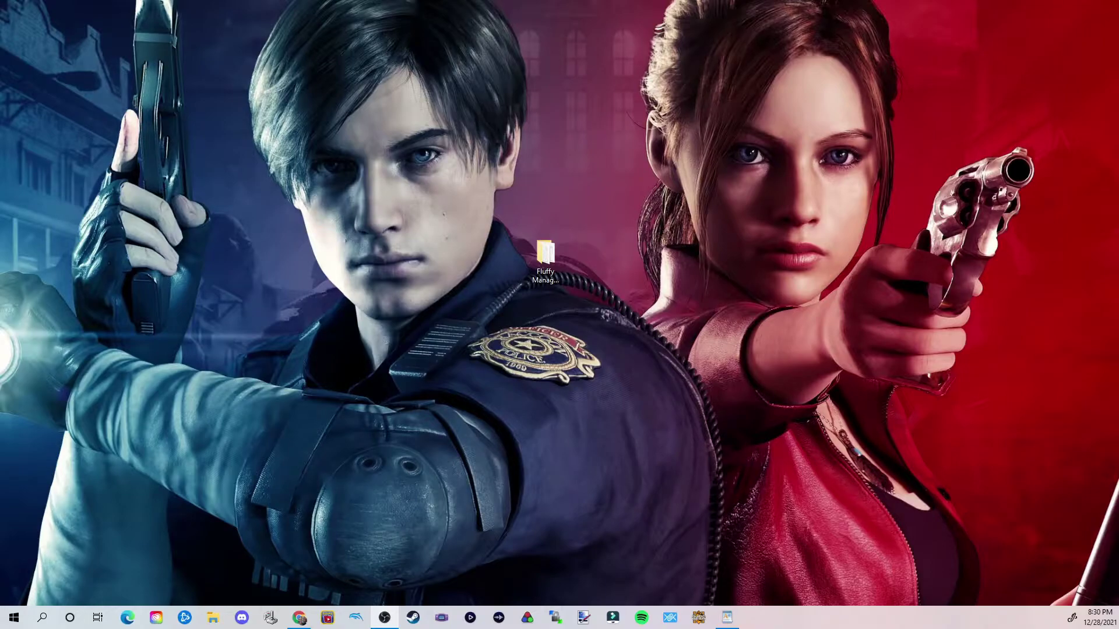
# - Open the Fluffy Manager 5000 desktop folder and move its Explorer window to the upper right
pyautogui.click(547, 260)
pyautogui.doubleClick(546, 260)
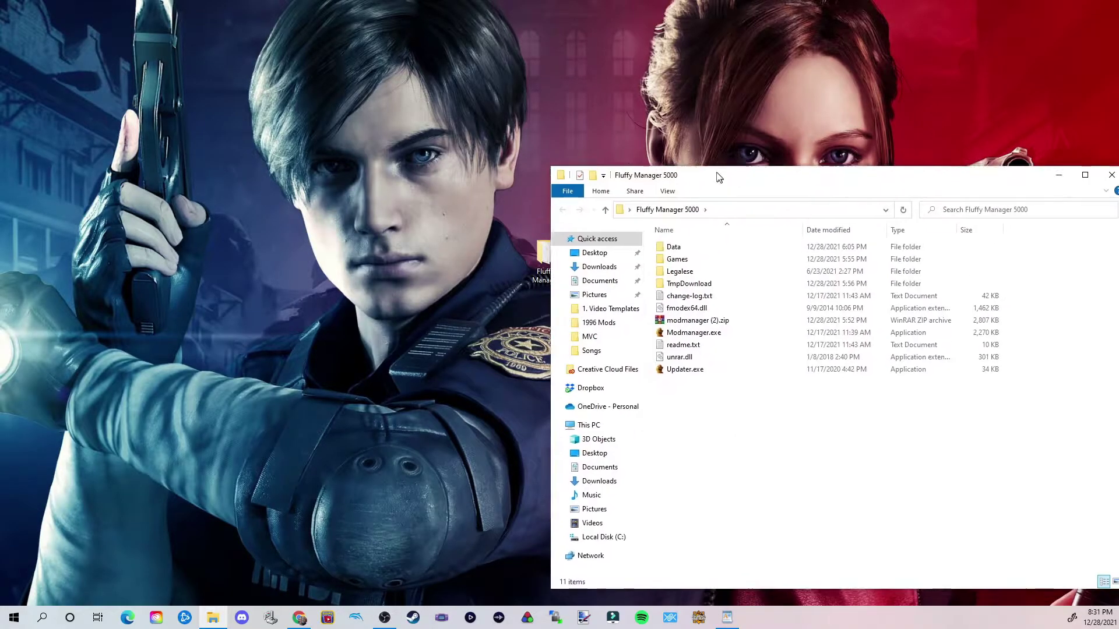
pyautogui.moveTo(717, 177); pyautogui.dragTo(669, 73)
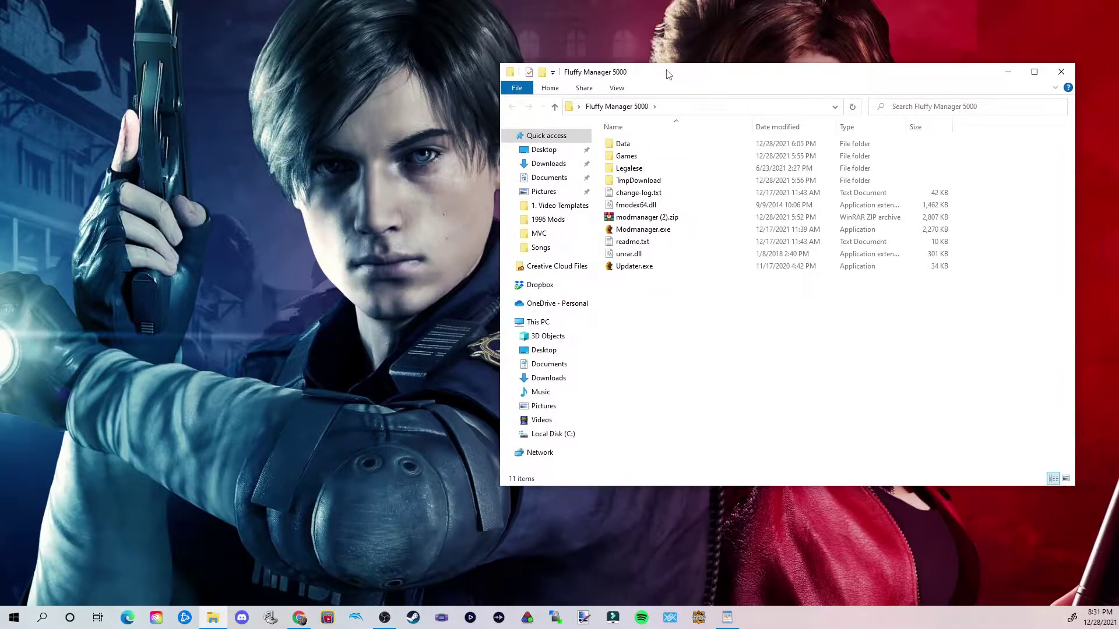
# - Launch Modmanager.exe and untick the 1996 Inventory Sounds + Damage Sounds mod, leaving no mods installed
pyautogui.doubleClick(650, 231)
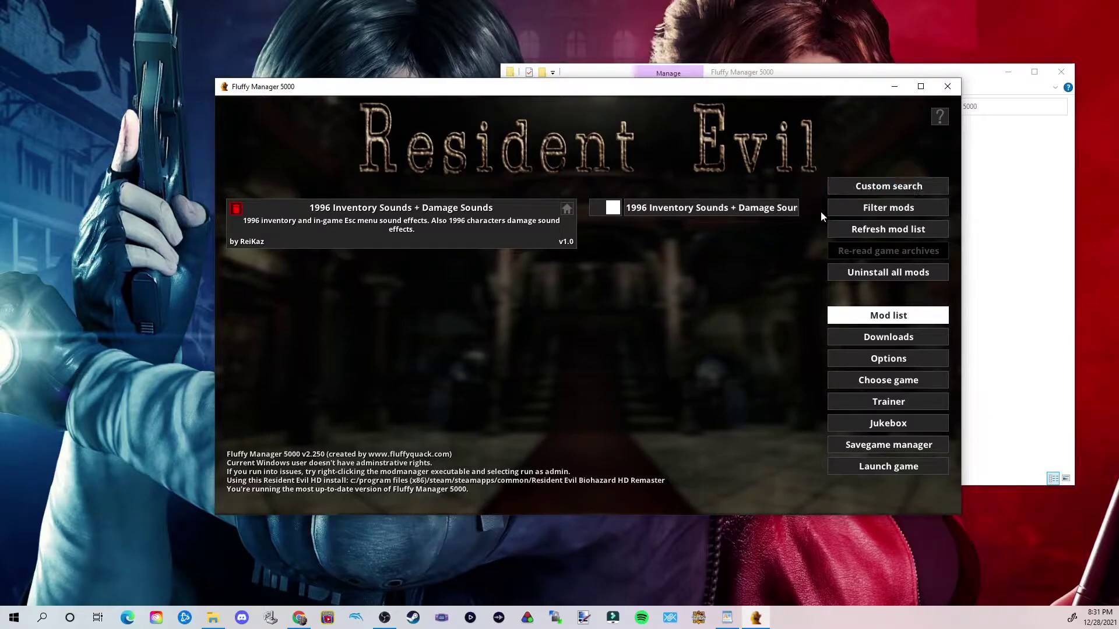
pyautogui.click(609, 209)
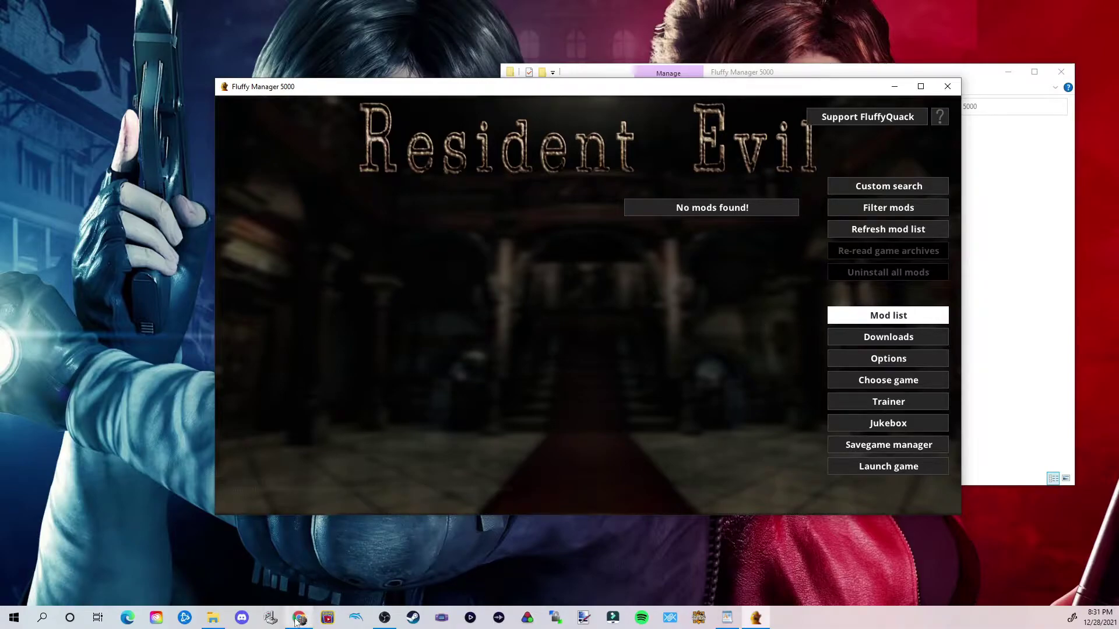
pyautogui.moveTo(293, 623)
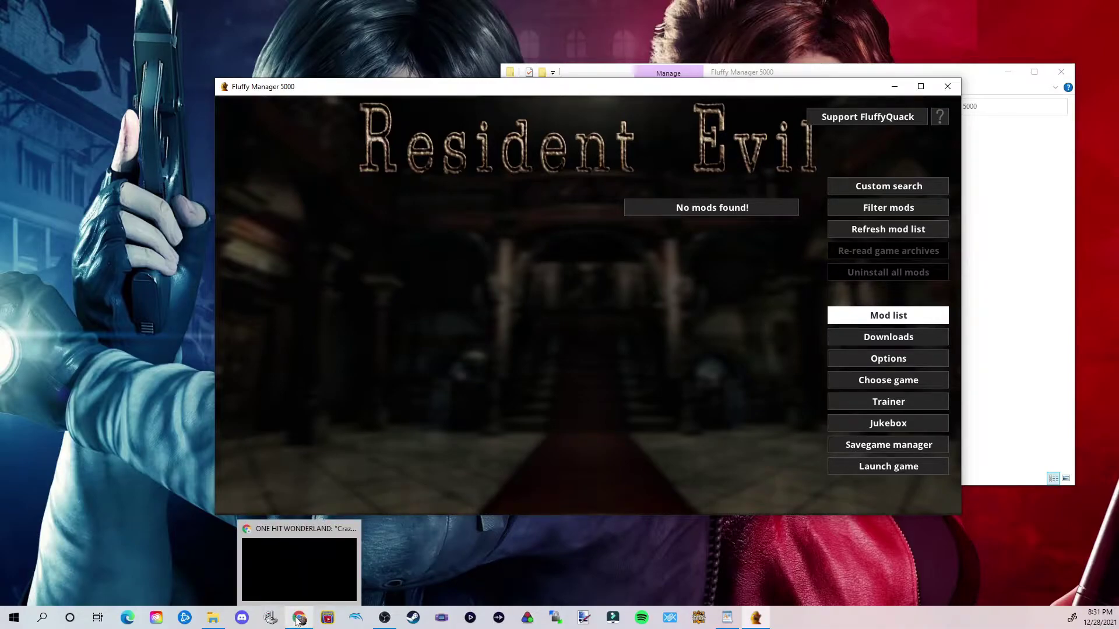
# - Open a new maximized Chrome window and enter residentevilmodding.boards.net in the address bar
pyautogui.rightClick(306, 623)
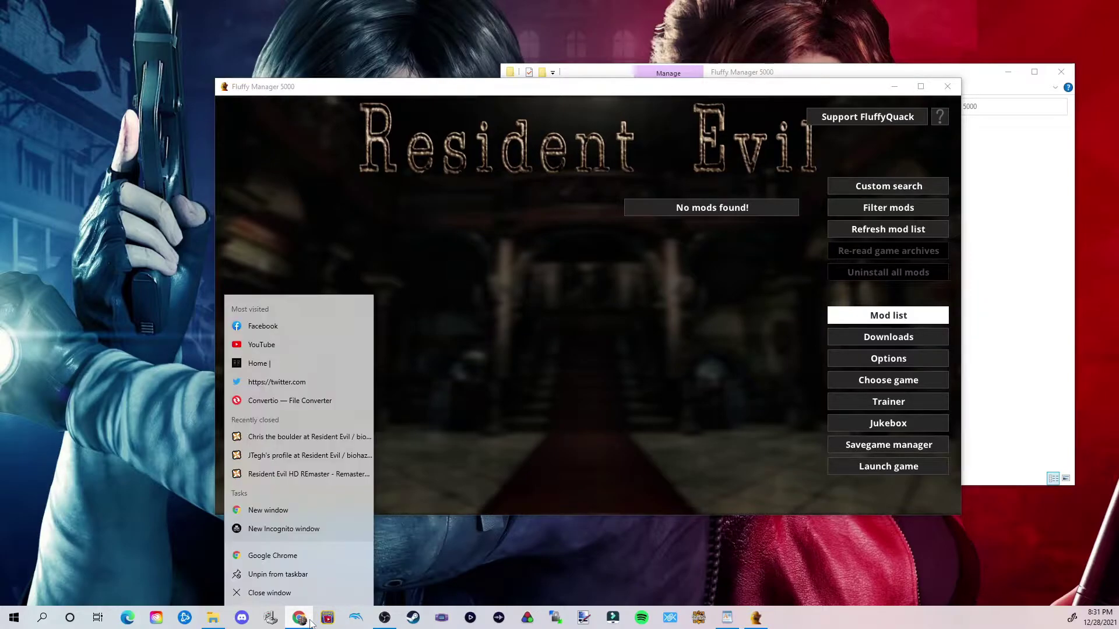
pyautogui.click(299, 511)
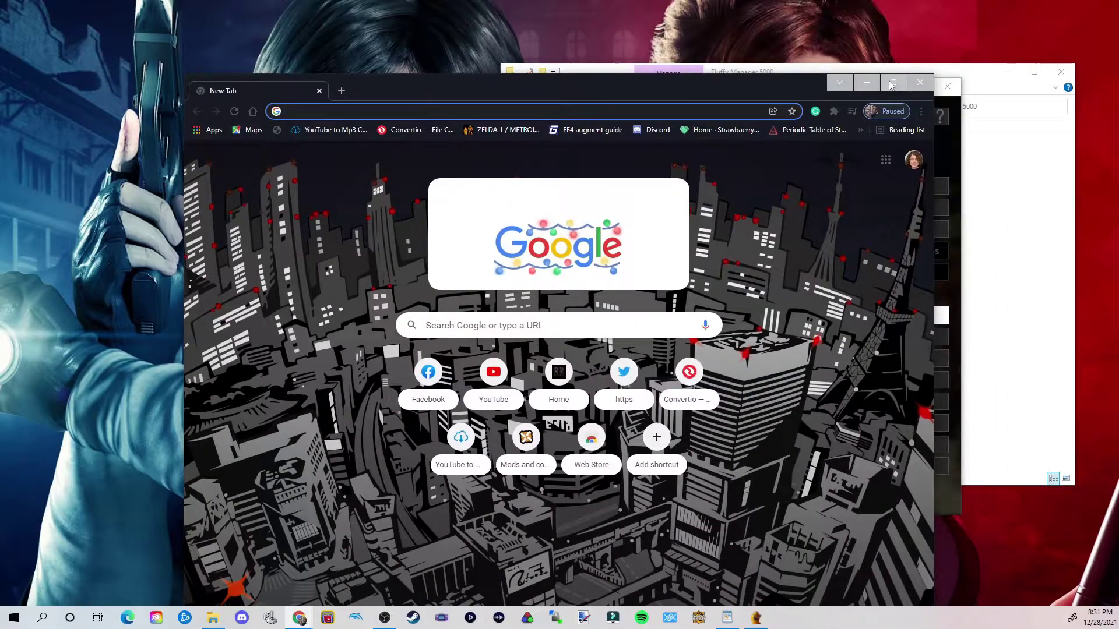
pyautogui.click(890, 86)
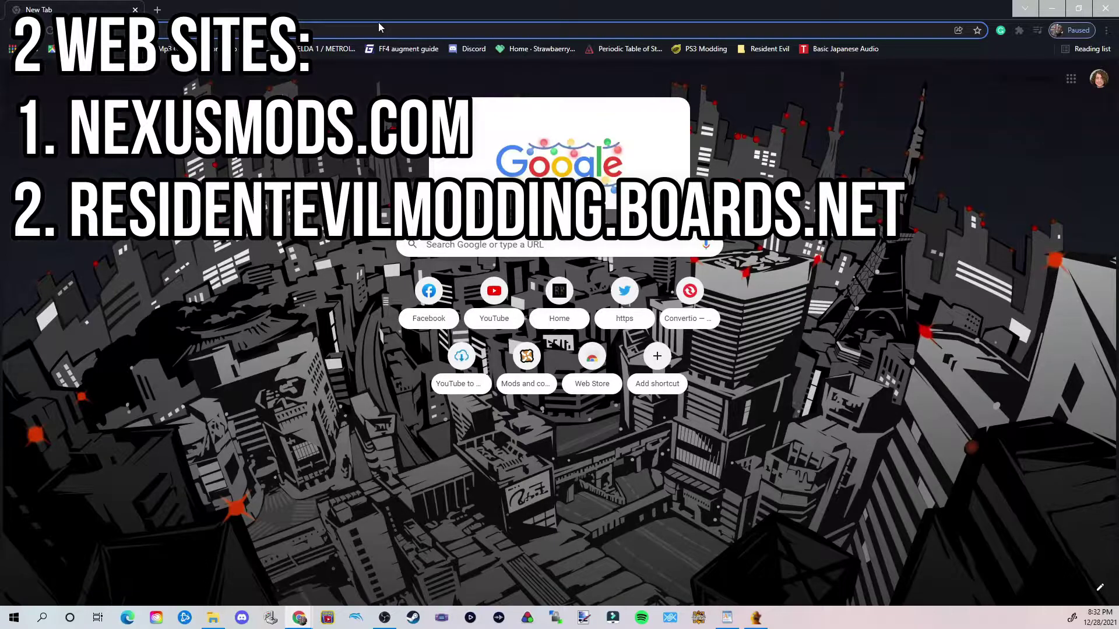
pyautogui.write('res')
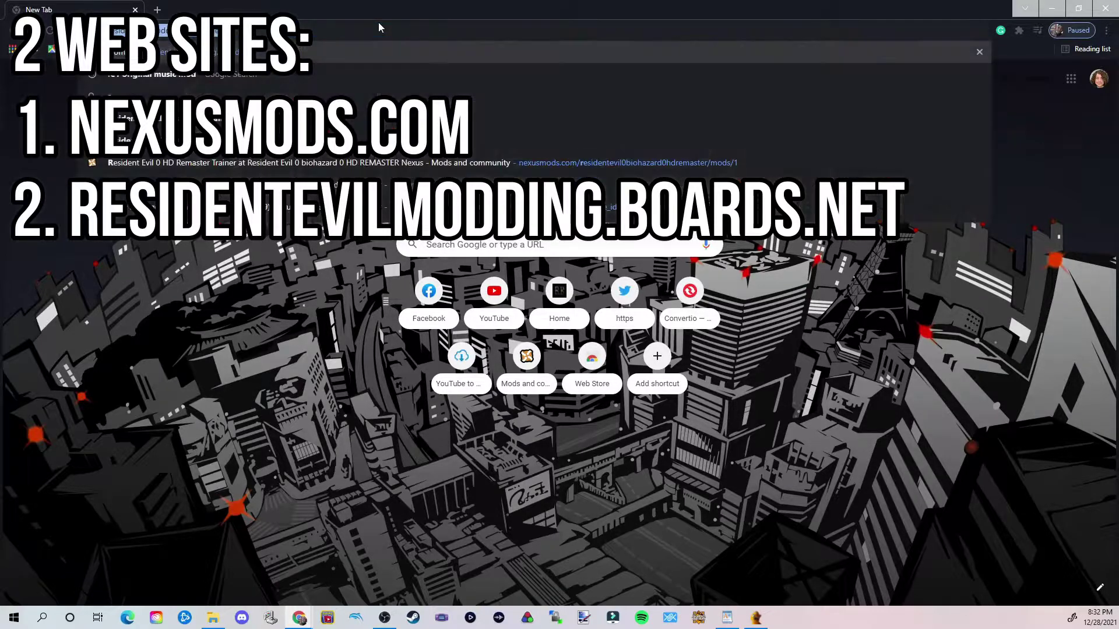
pyautogui.write('identevilmodding.boards.')
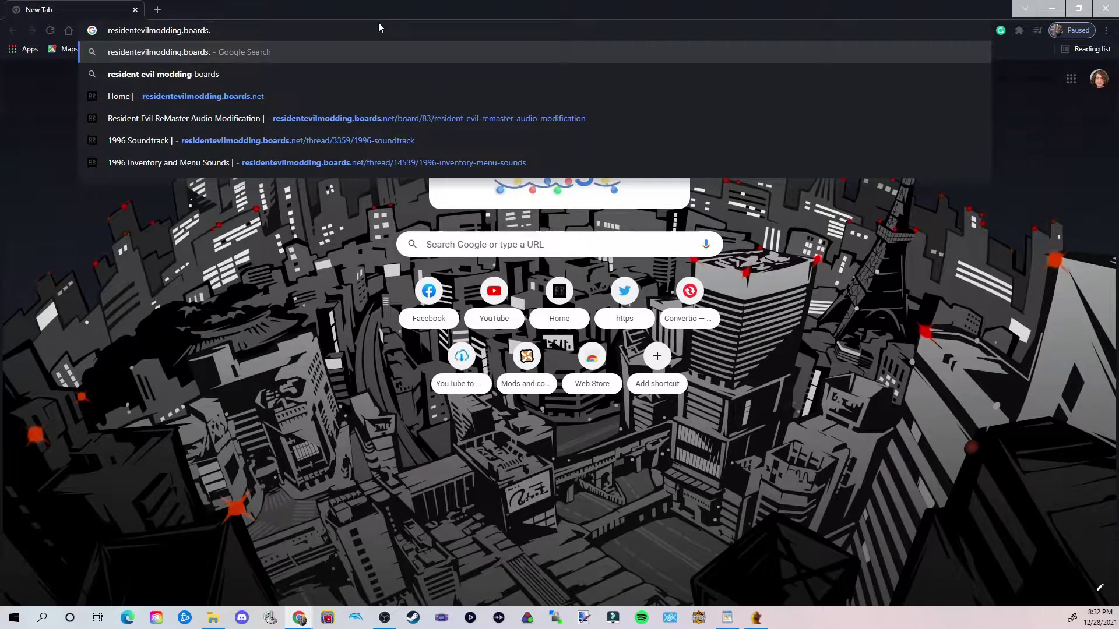
pyautogui.write('net')
# - Load the forum and open Resident Evil ReMaster Modding under Resident Evil Classics
pyautogui.press('Return')
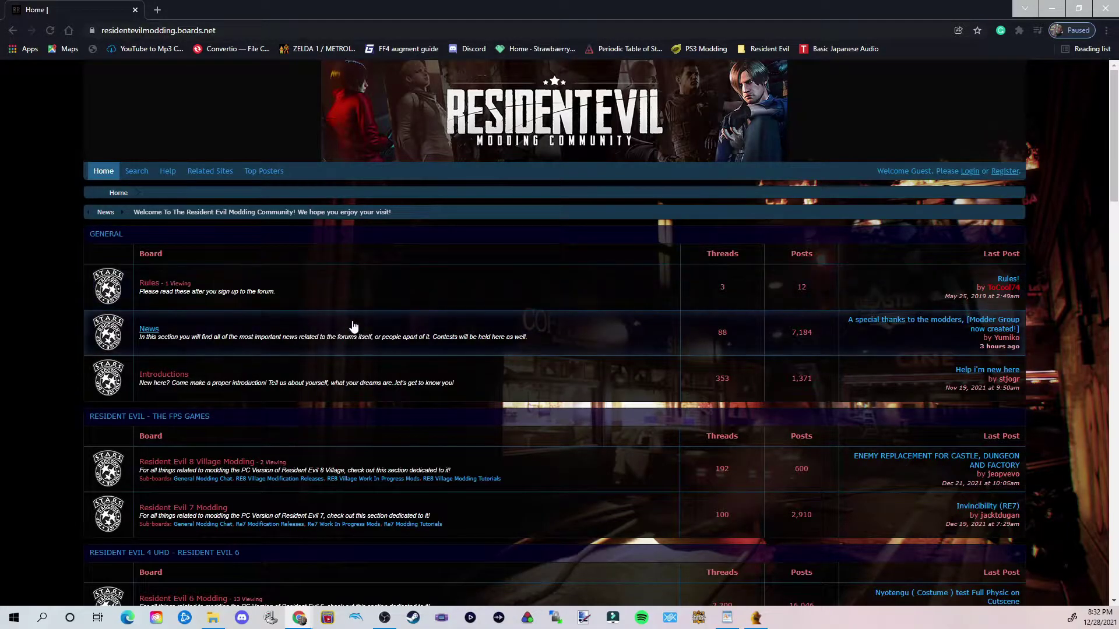
pyautogui.scroll(-7, 313, 348)
pyautogui.scroll(7, 280, 349)
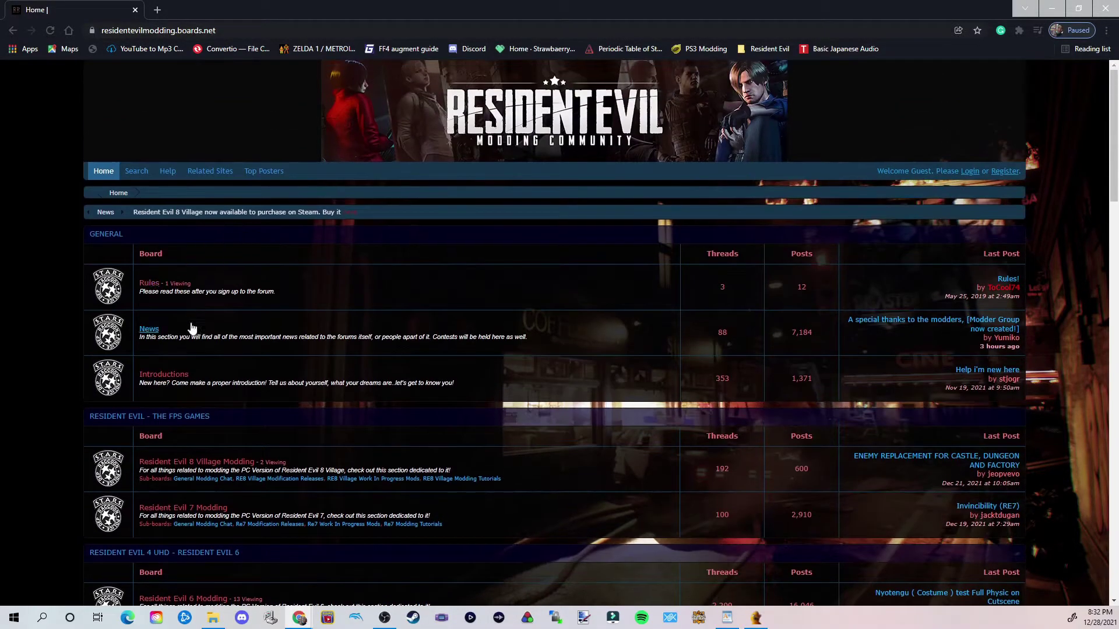
pyautogui.scroll(-8, 252, 356)
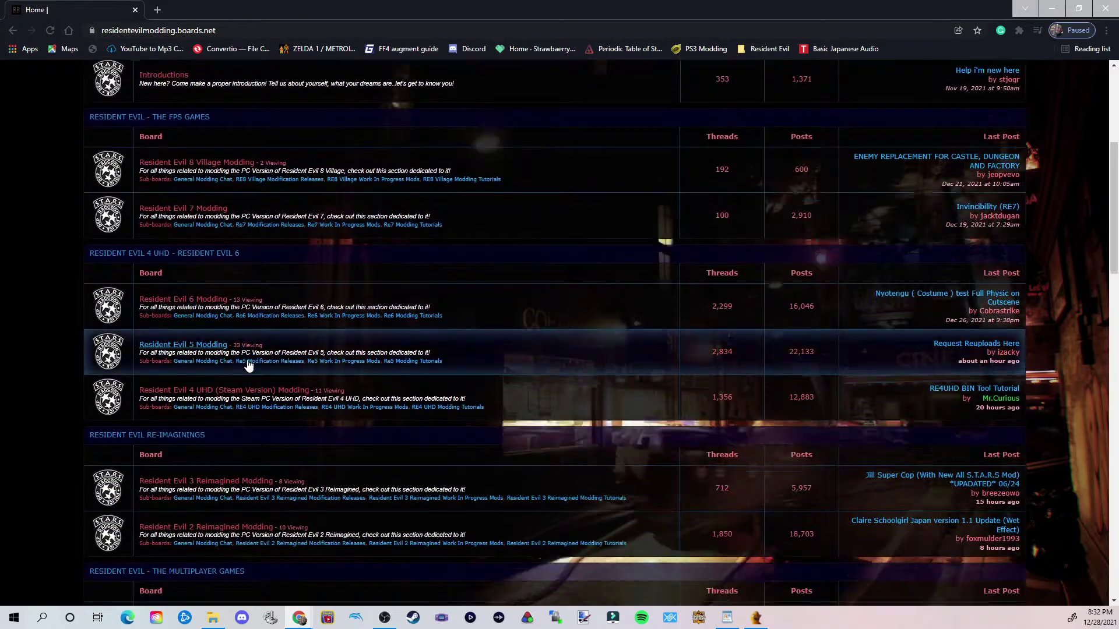
pyautogui.scroll(-4, 201, 421)
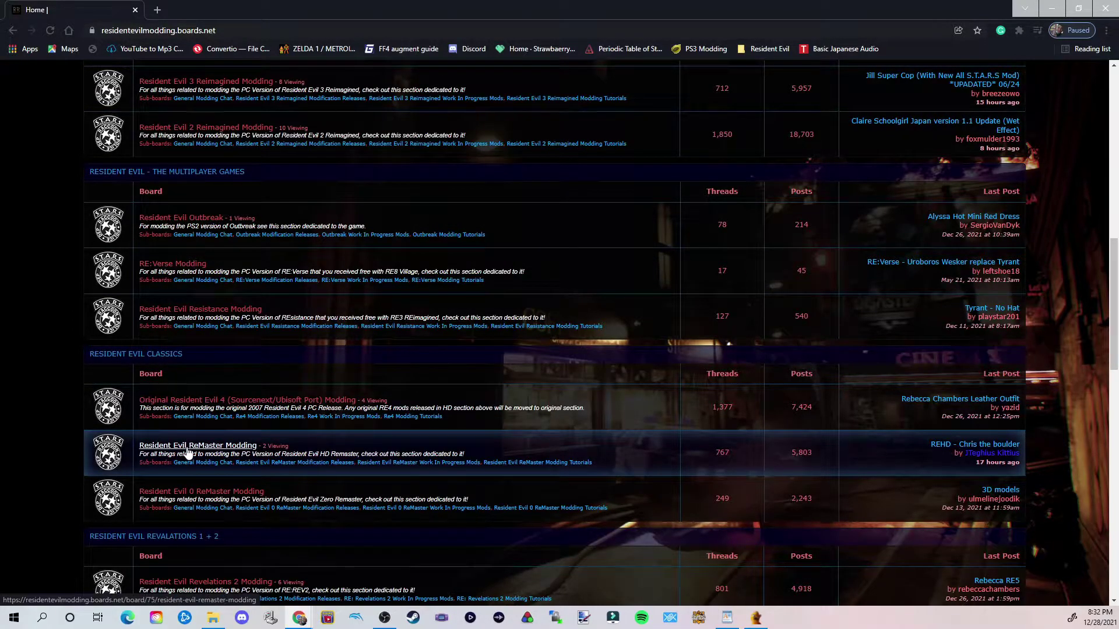
pyautogui.click(188, 447)
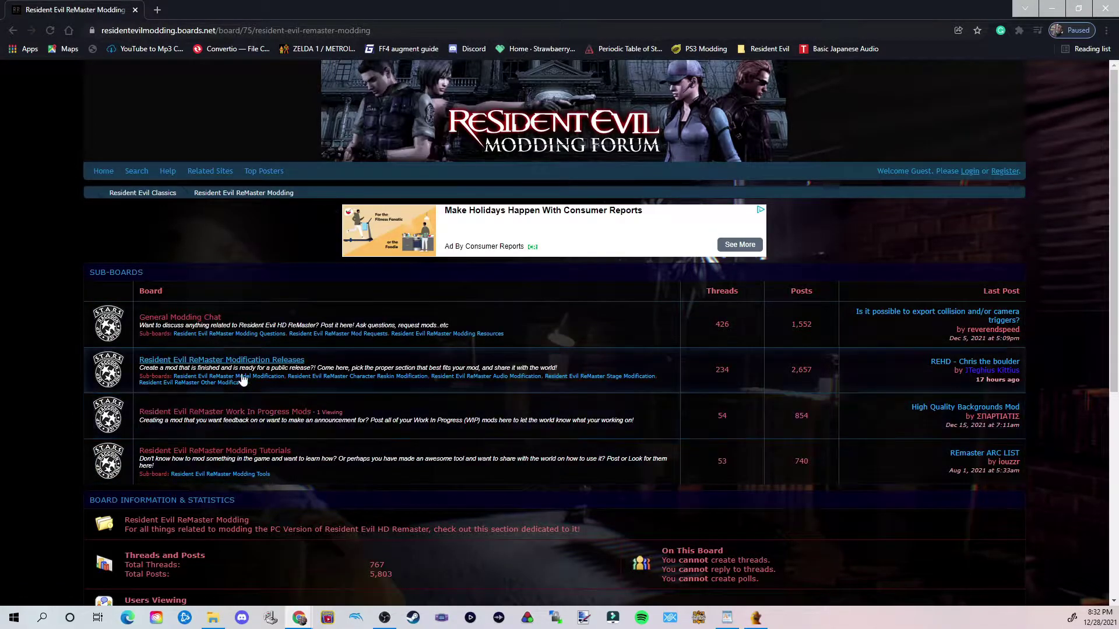
# - Open Modification Releases, then the Audio Modification and Character Reskin boards in new tabs
pyautogui.click(258, 367)
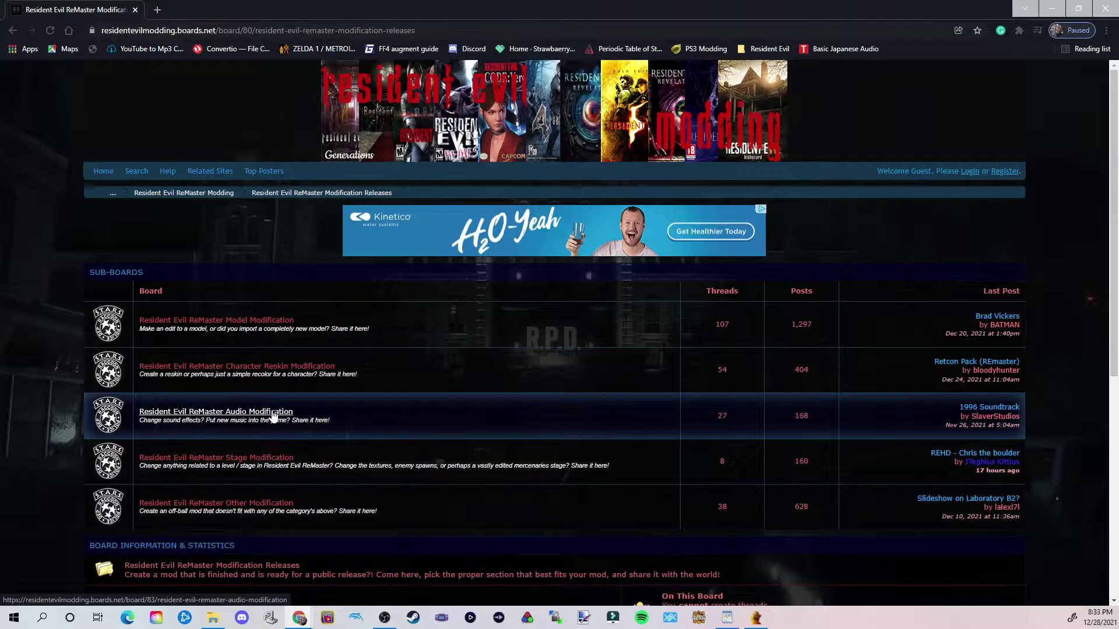
pyautogui.rightClick(236, 416)
pyautogui.click(315, 423)
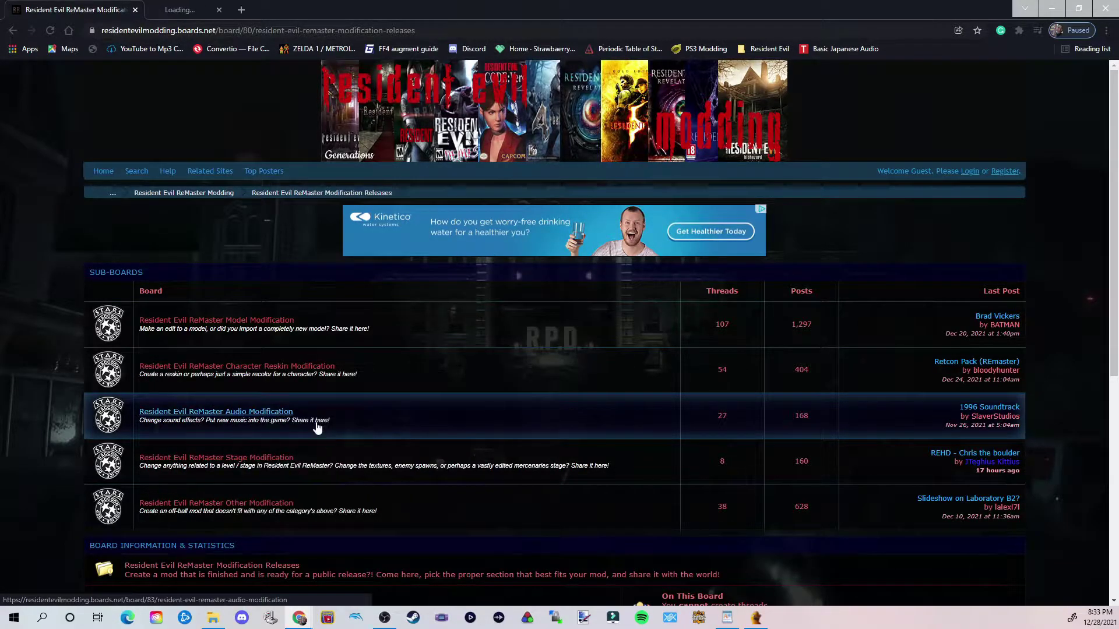
pyautogui.click(221, 10)
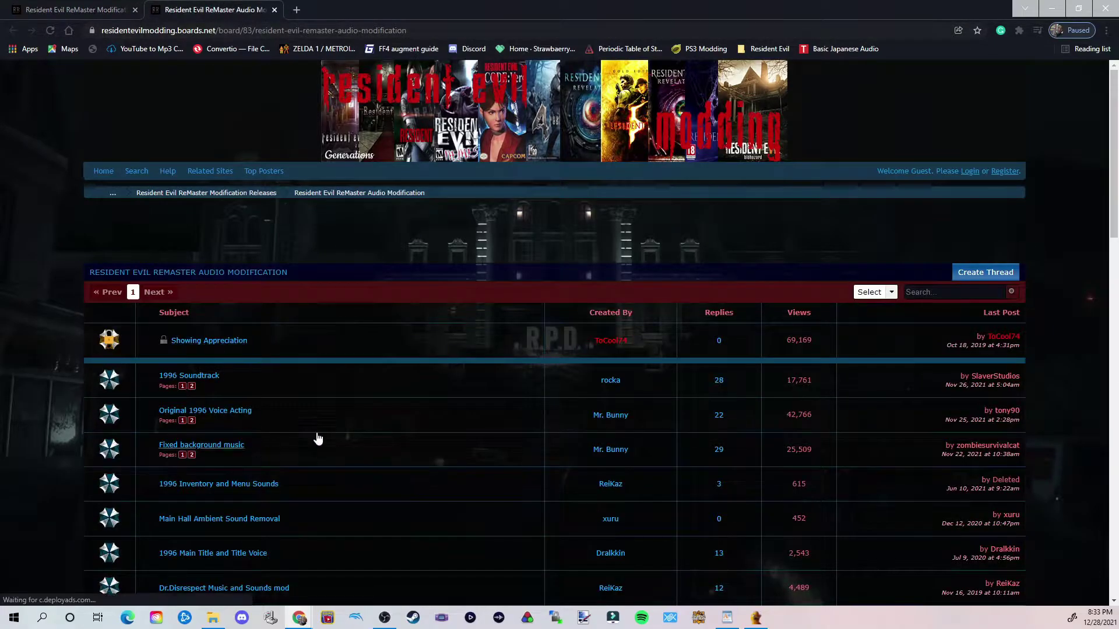
pyautogui.click(59, 12)
pyautogui.middleClick(236, 365)
pyautogui.click(216, 10)
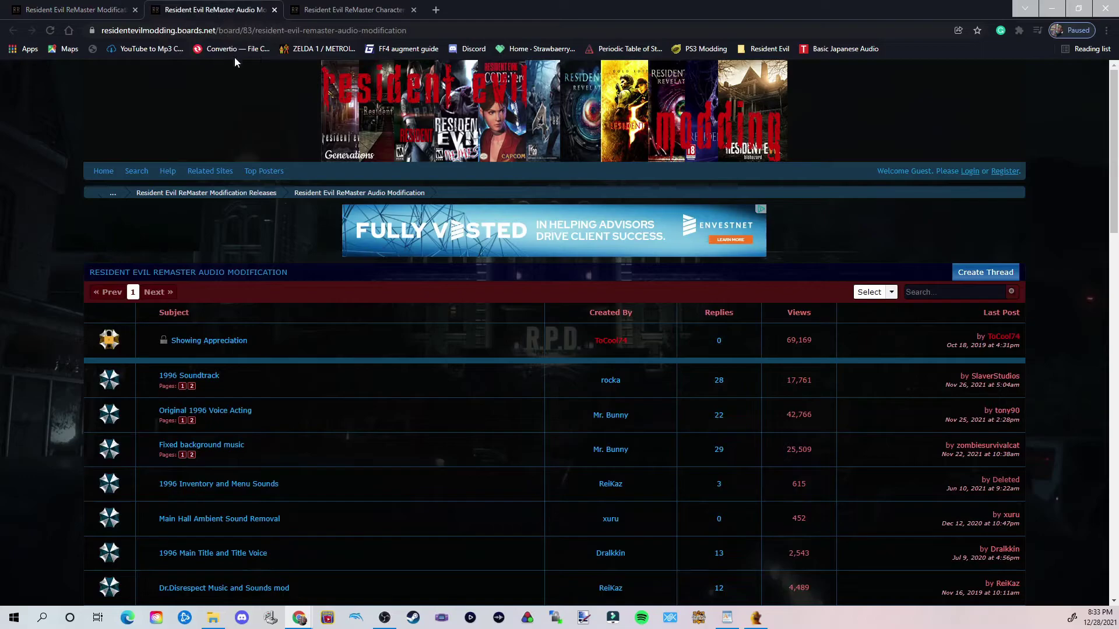
# - Open the 1996 Soundtrack, Voice Acting, Inventory and Menu Sounds, and Main Title threads in new tabs
pyautogui.scroll(-2, 326, 350)
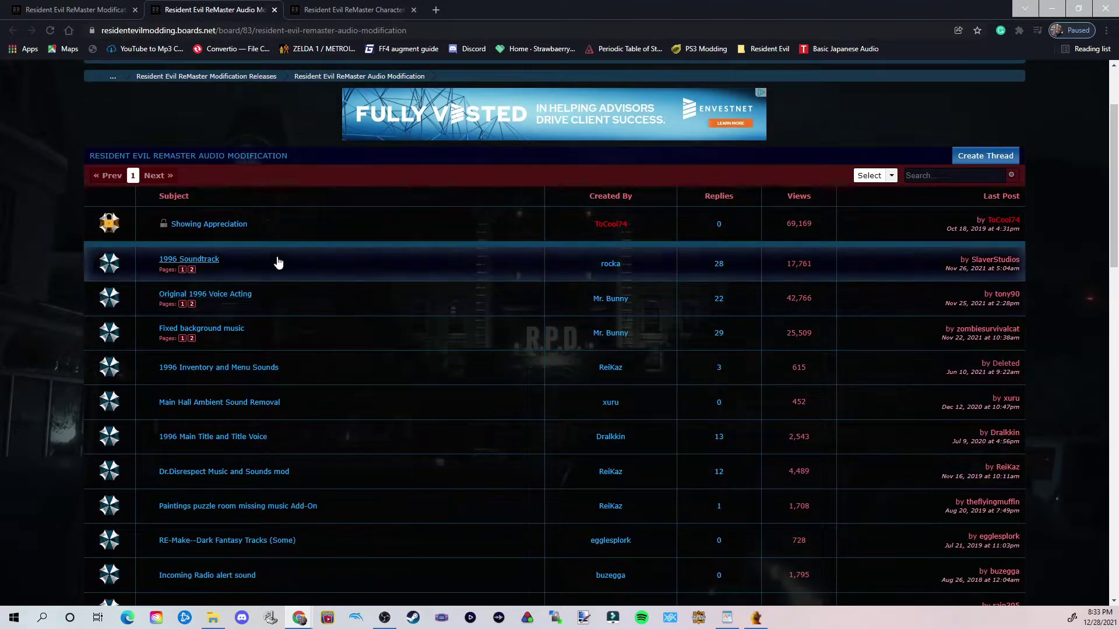
pyautogui.rightClick(206, 259)
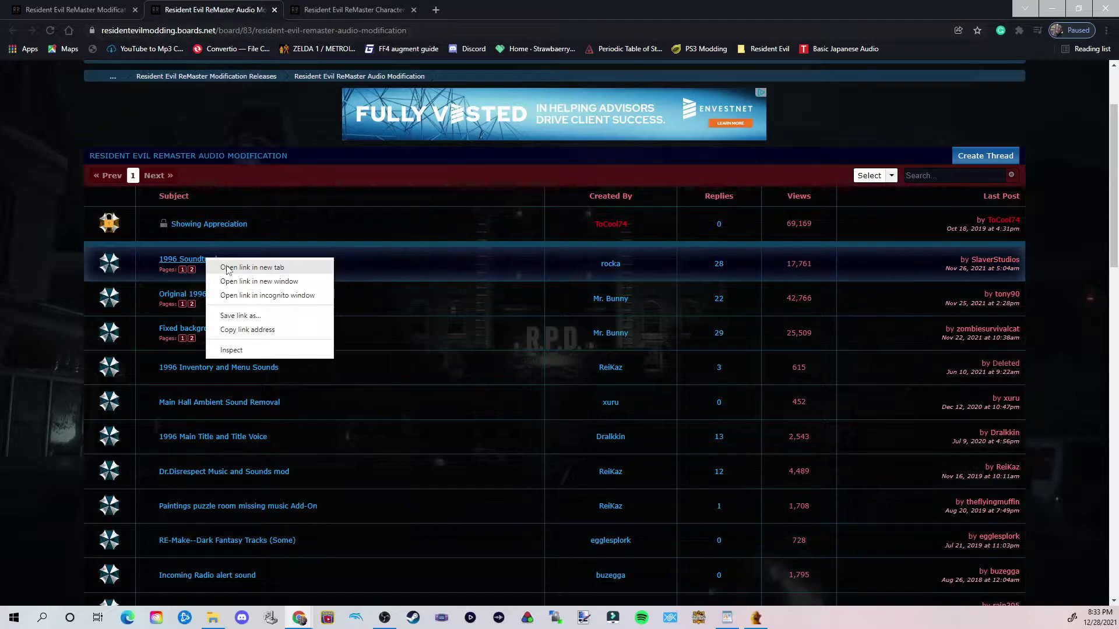
pyautogui.click(252, 267)
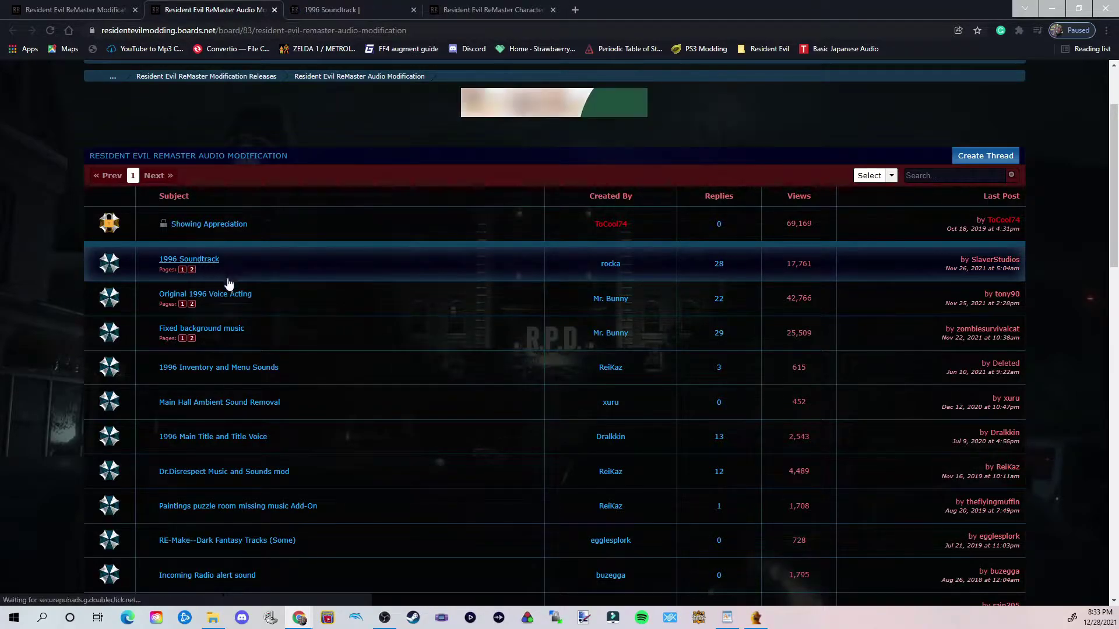
pyautogui.rightClick(235, 297)
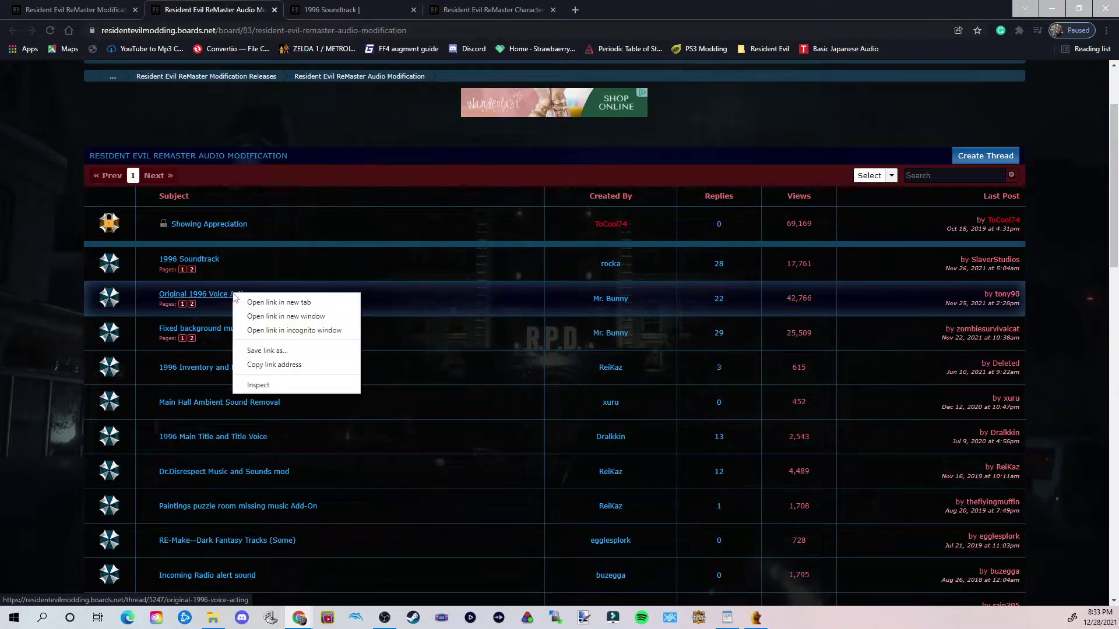
pyautogui.click(260, 303)
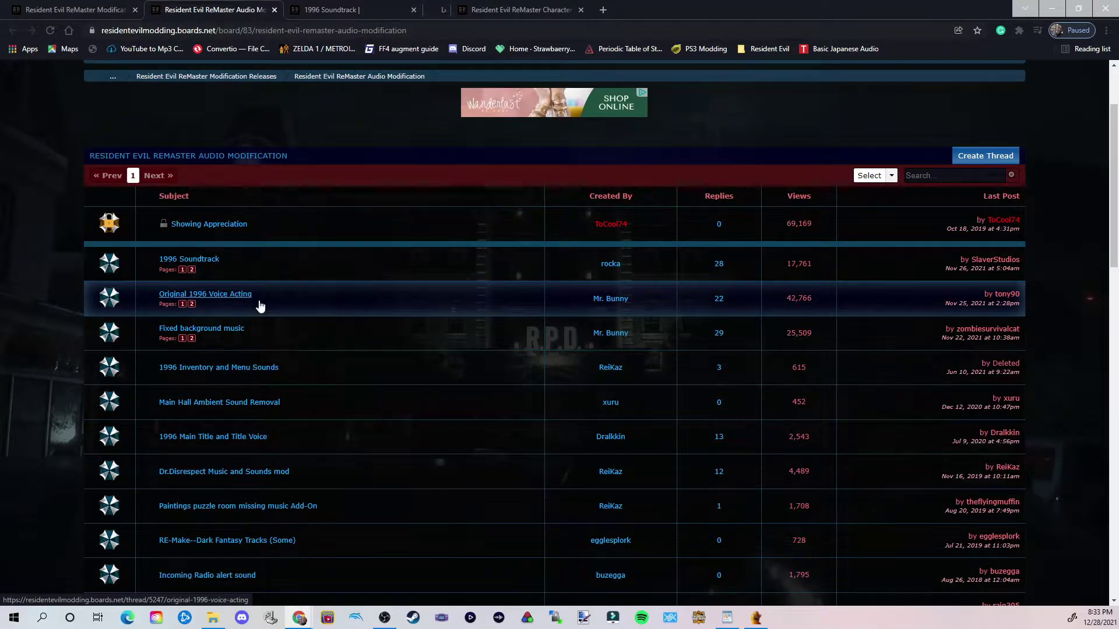
pyautogui.rightClick(246, 373)
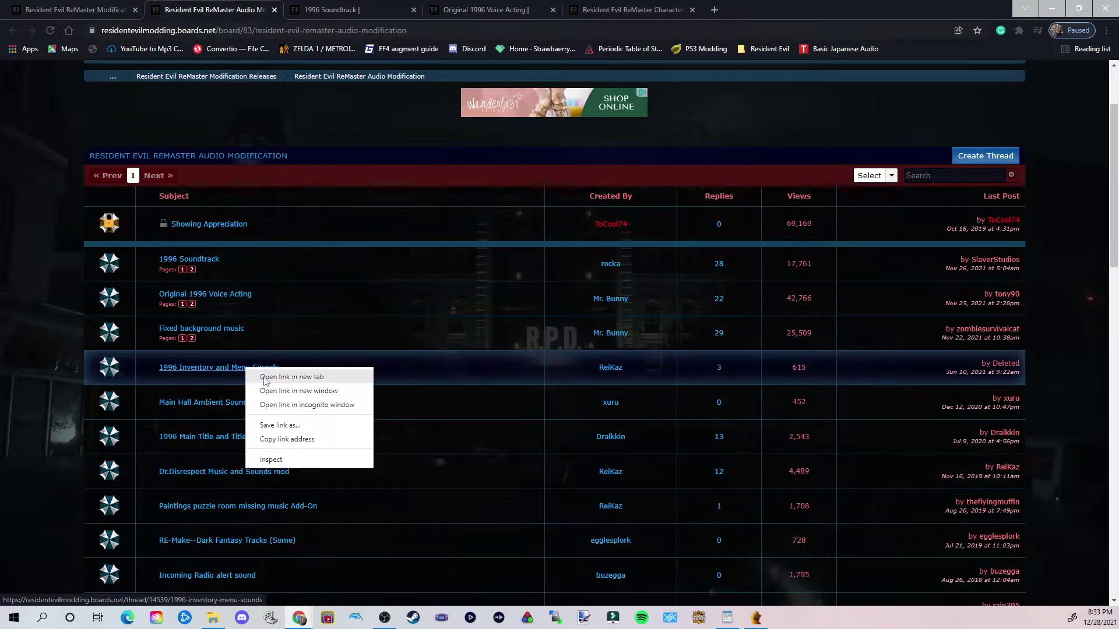
pyautogui.click(265, 378)
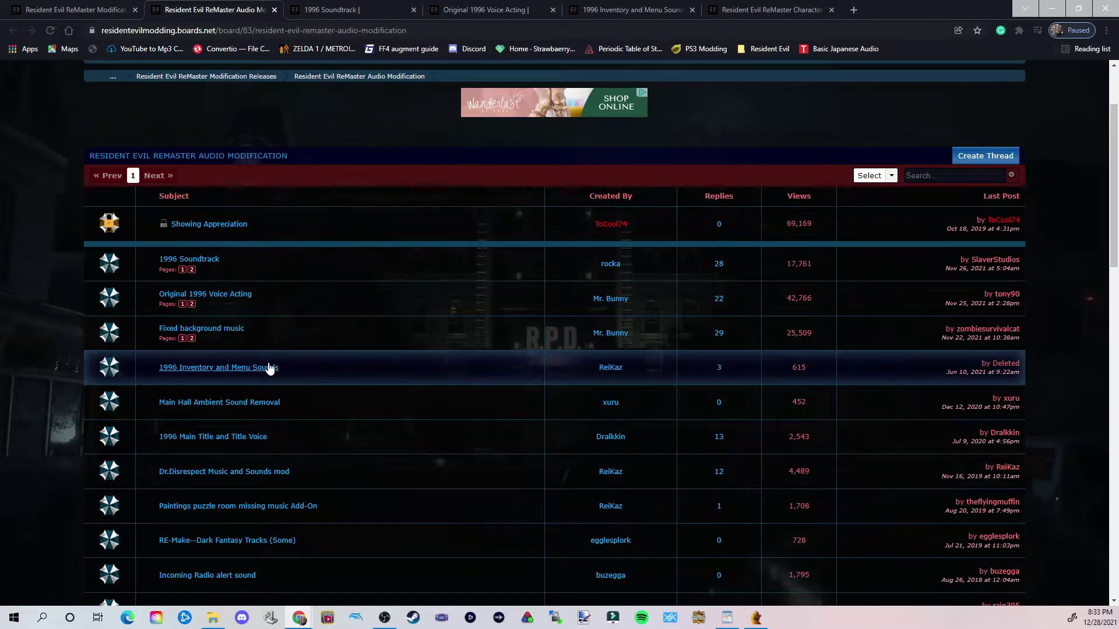
pyautogui.rightClick(241, 437)
pyautogui.click(286, 446)
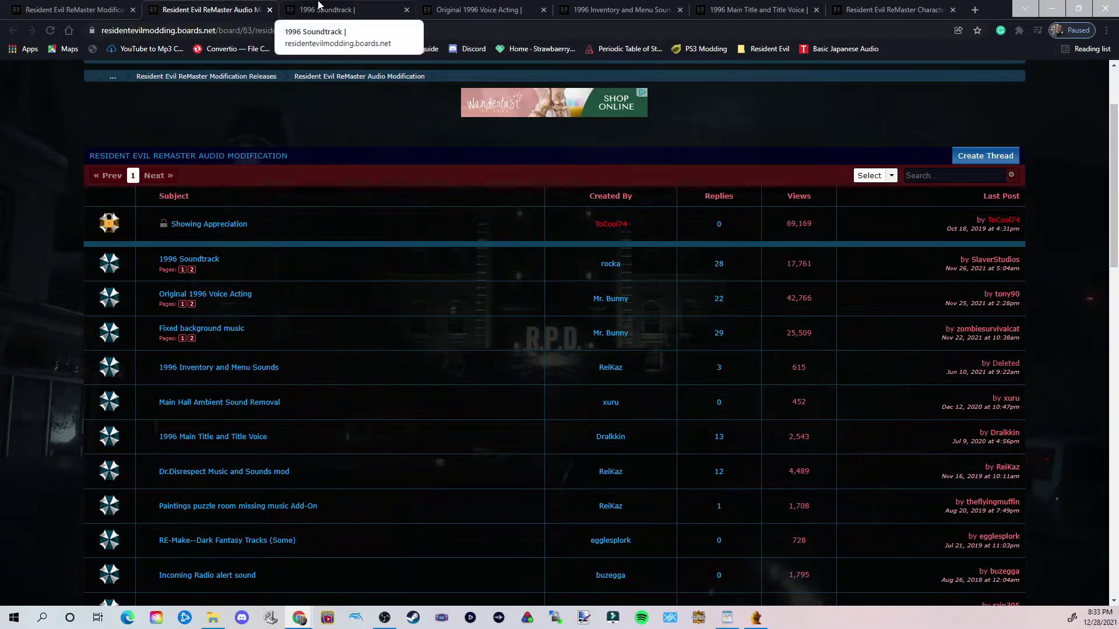
# - Review each open forum tab, then scroll the 1996 Soundtrack thread to its MediaFire link
pyautogui.click(366, 8)
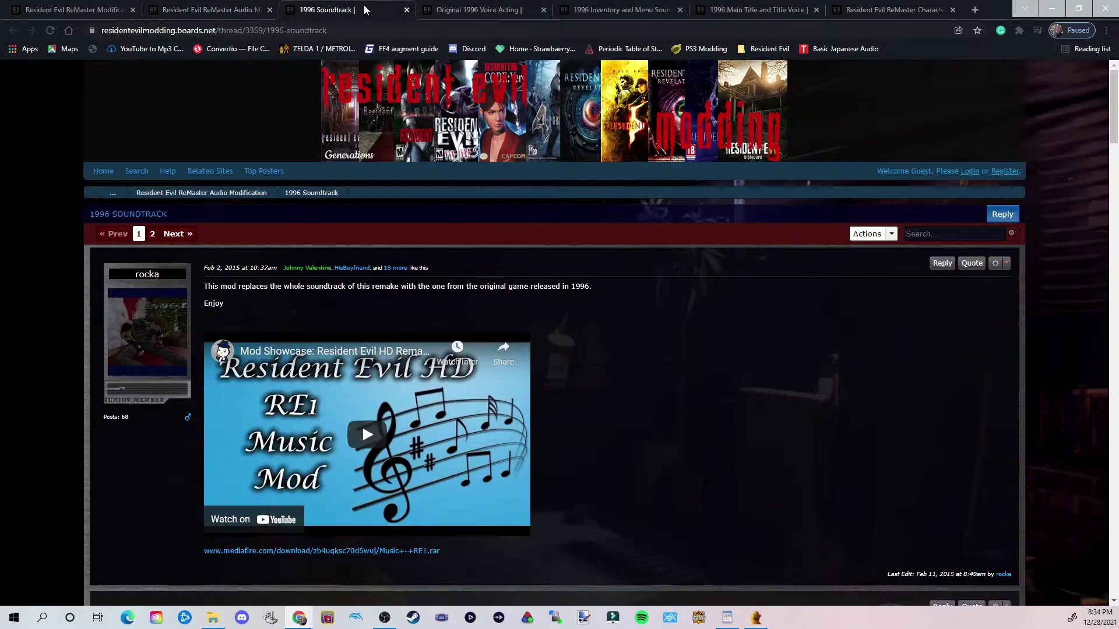
pyautogui.click(458, 7)
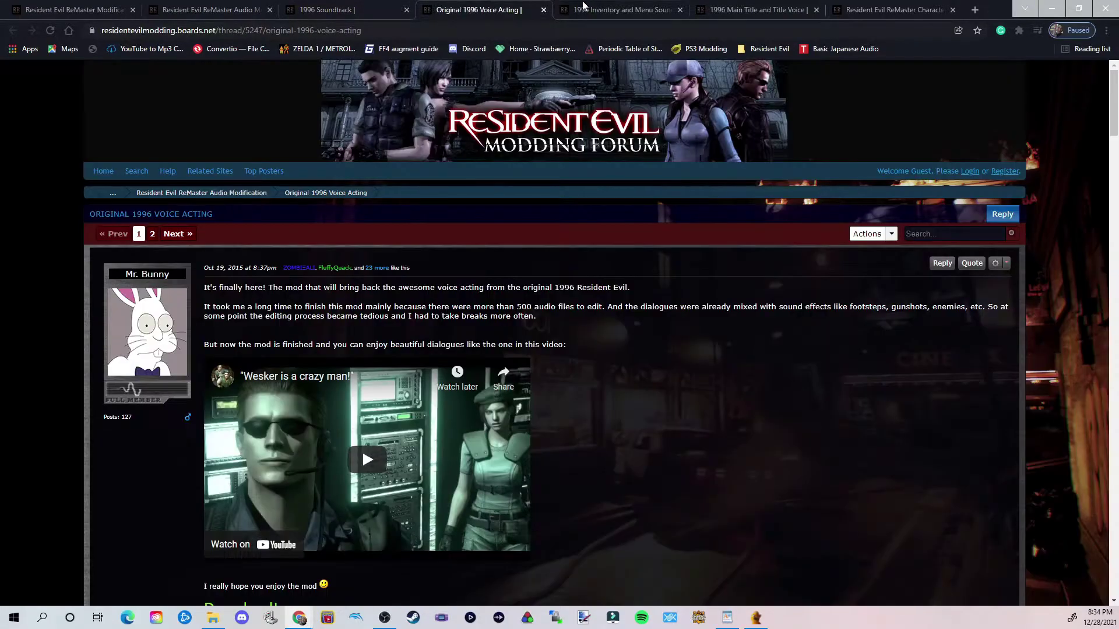
pyautogui.click(588, 10)
pyautogui.click(742, 12)
pyautogui.click(868, 19)
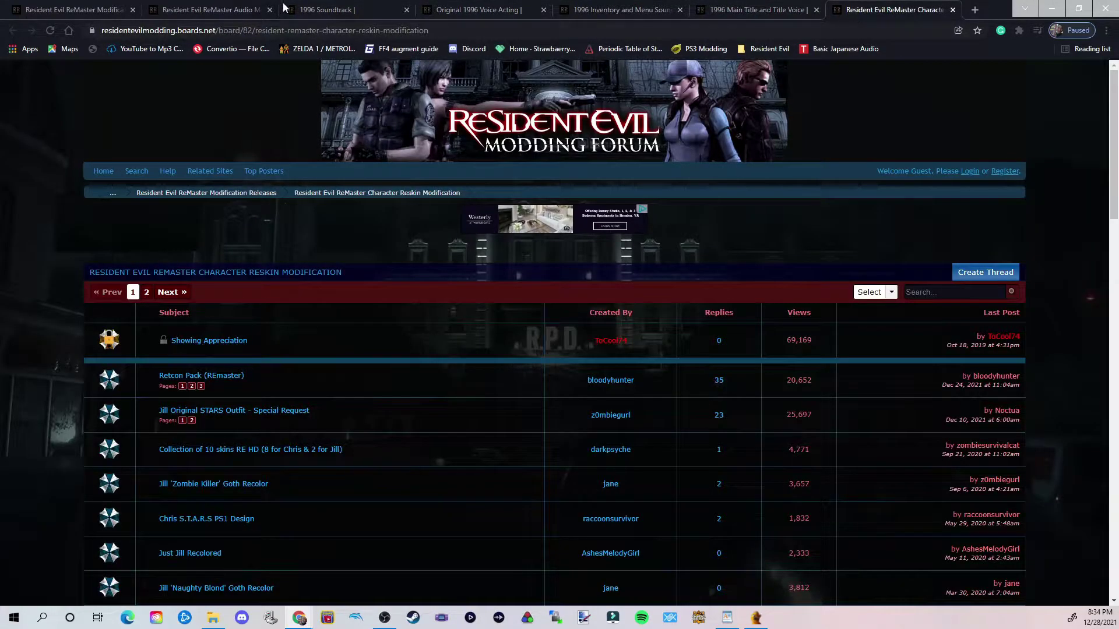
pyautogui.click(227, 6)
pyautogui.click(343, 8)
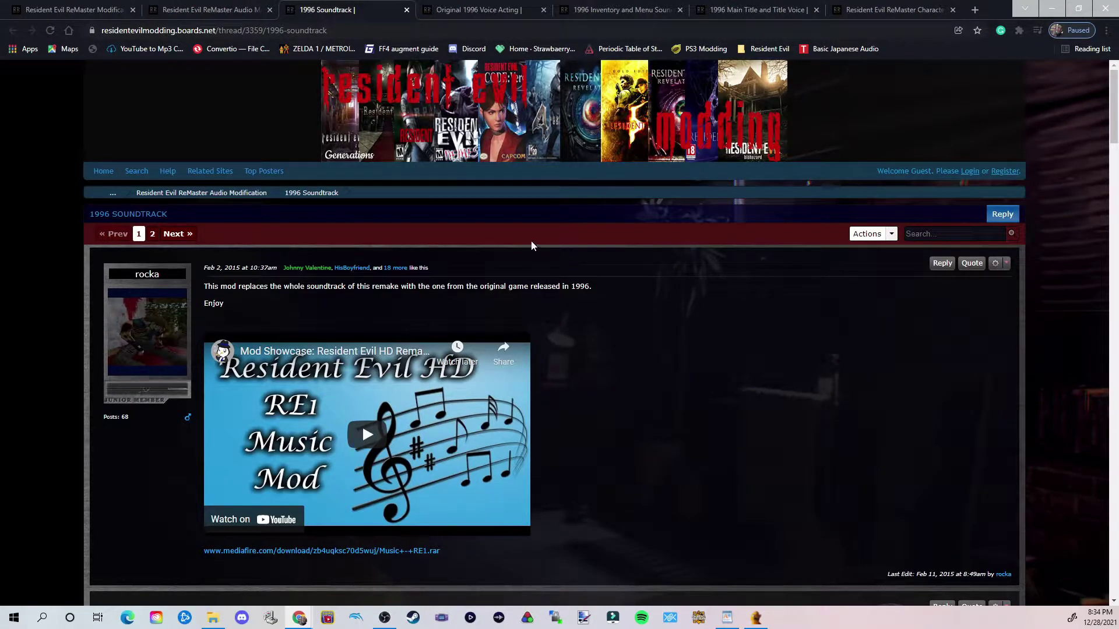
pyautogui.click(213, 10)
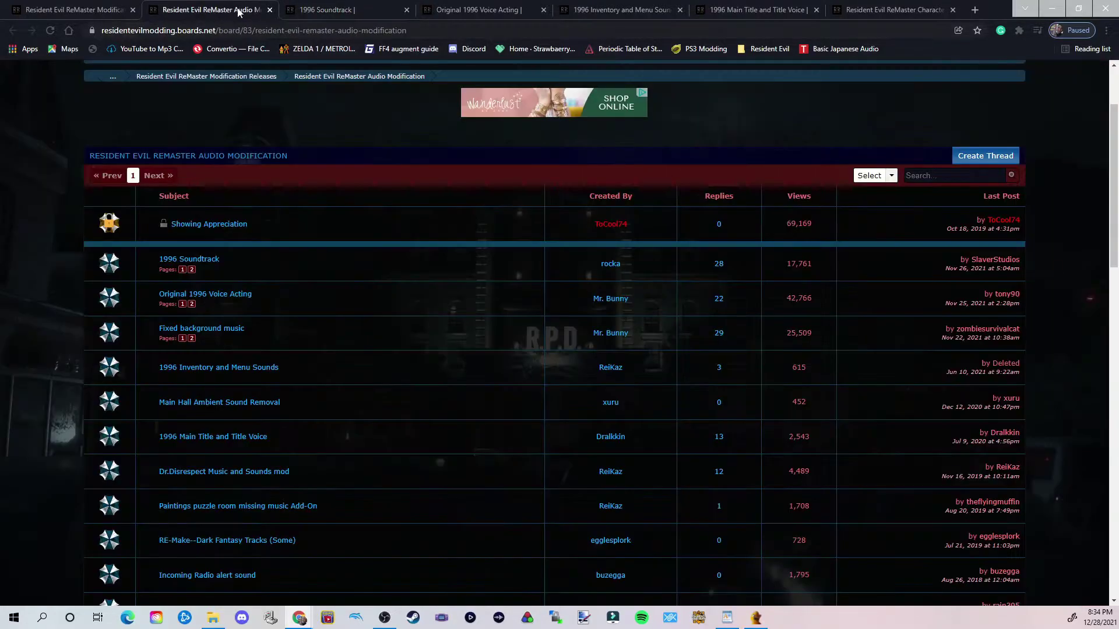
pyautogui.click(325, 10)
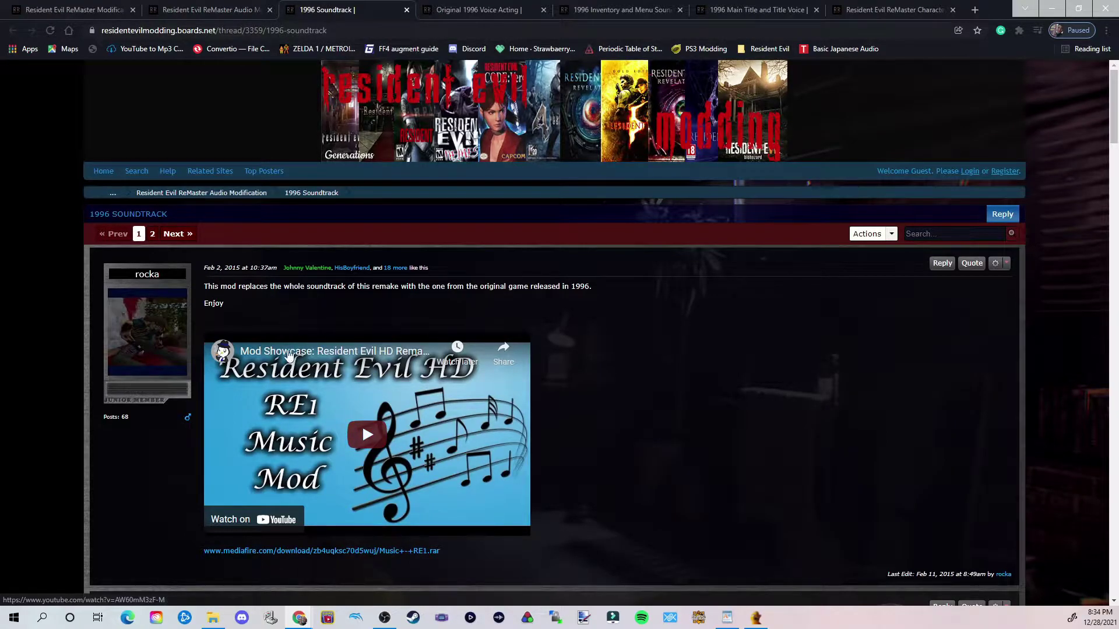
pyautogui.scroll(-1, 320, 321)
pyautogui.scroll(-2, 319, 321)
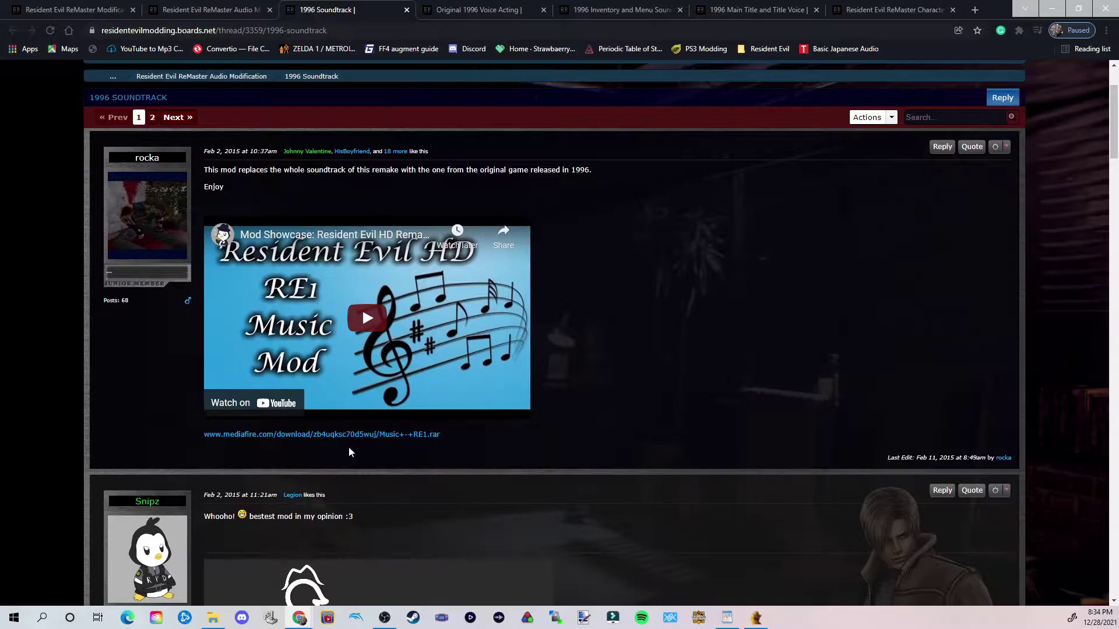
# - Download the 36.29MB Music - RE1 archive from MediaFire and close its download tab
pyautogui.click(254, 438)
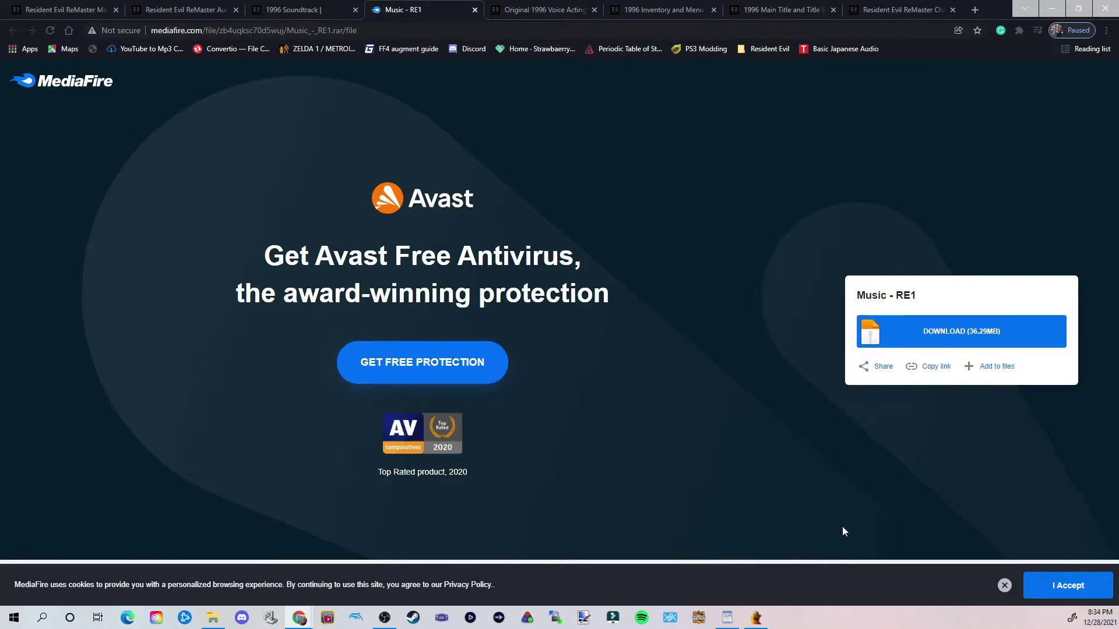
pyautogui.click(959, 333)
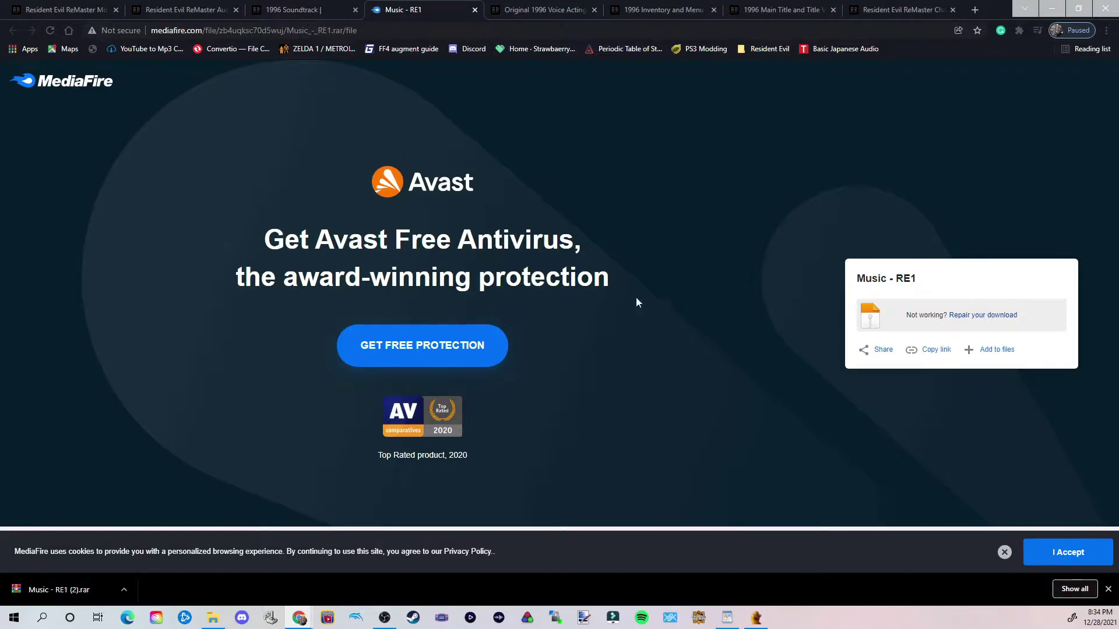
pyautogui.click(475, 10)
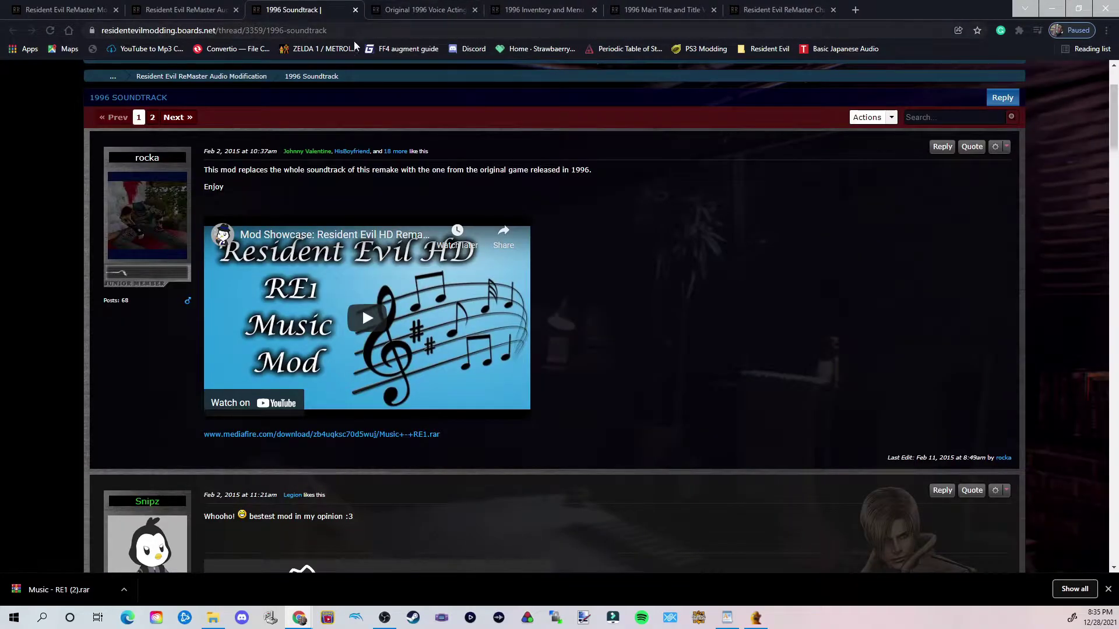
# - Close the 1996 Soundtrack tab and follow the Original 1996 Voice Acting thread's Download! link
pyautogui.click(356, 9)
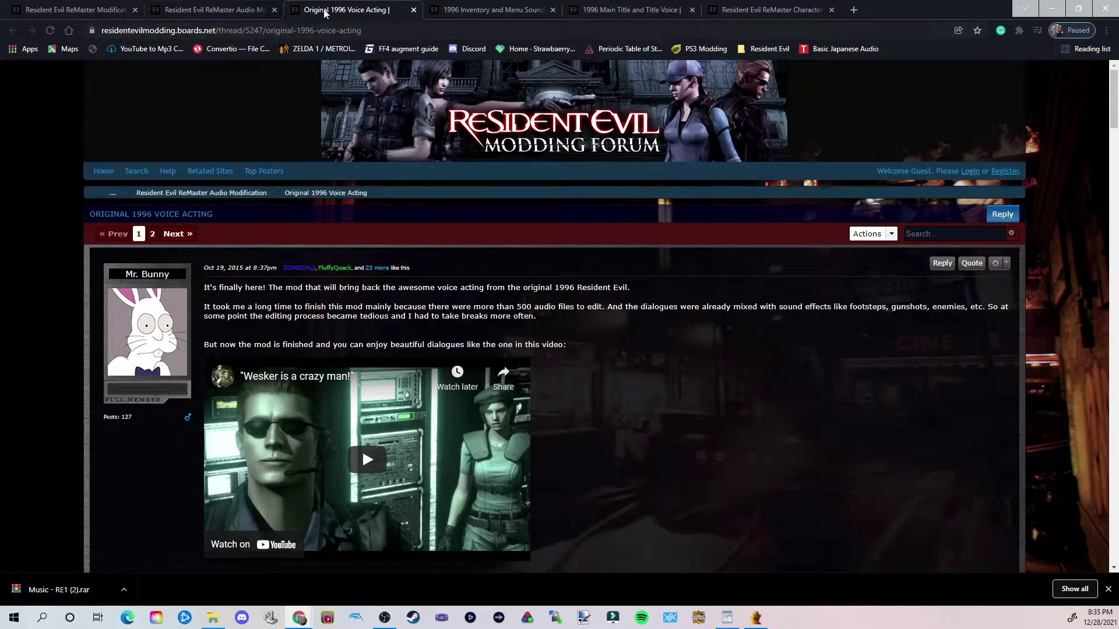
pyautogui.scroll(-3, 336, 322)
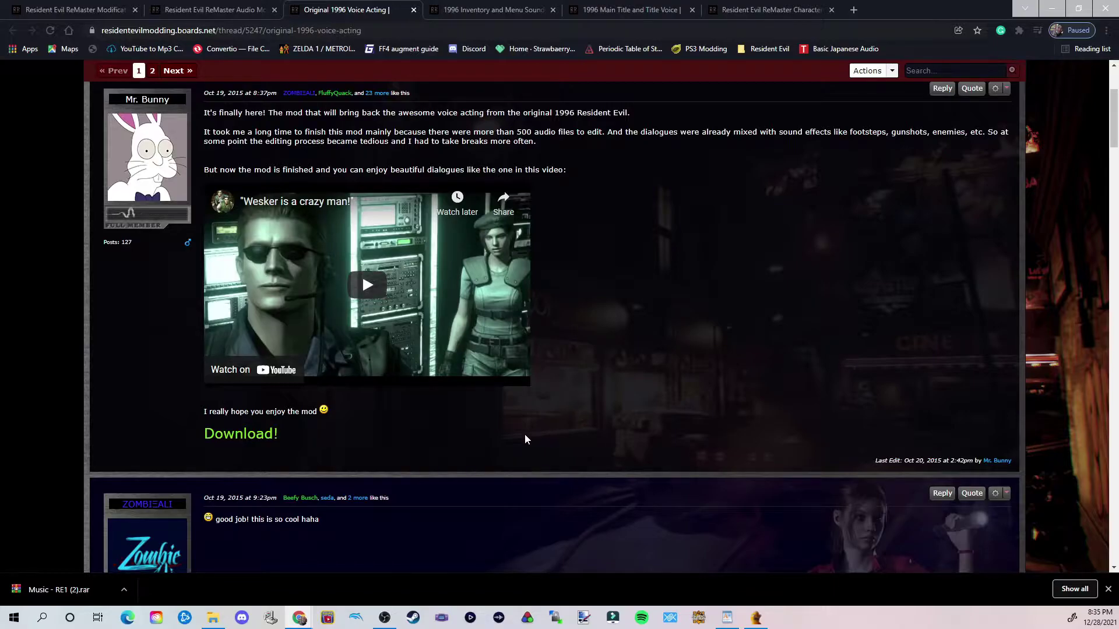
pyautogui.click(254, 438)
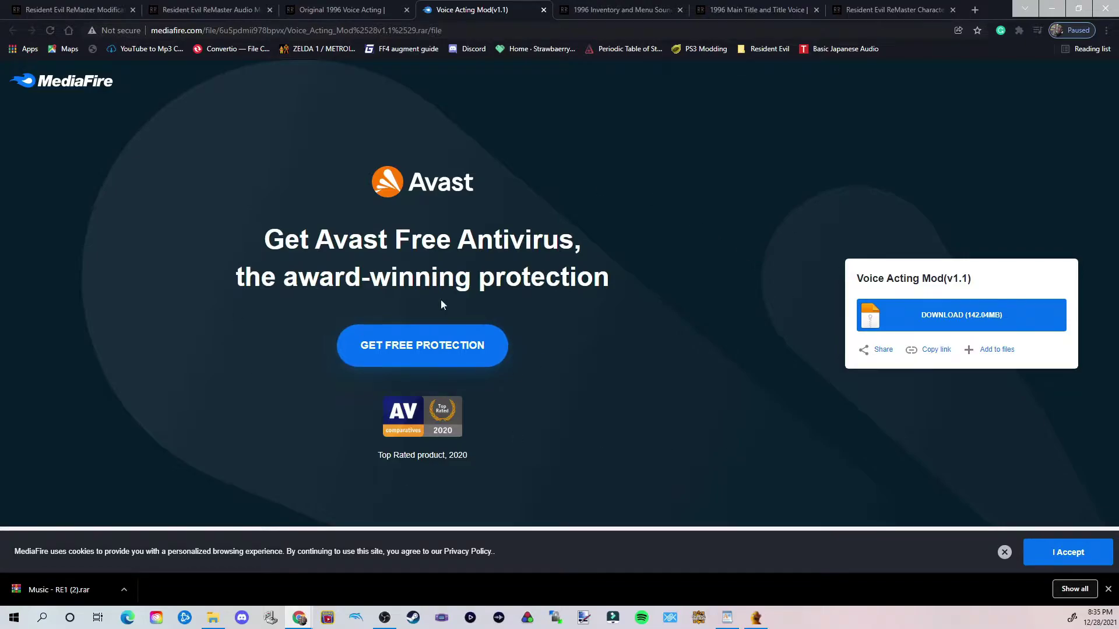
# - Download the 142.04MB Voice Acting Mod(v1.1) archive from MediaFire and close its tab
pyautogui.click(947, 318)
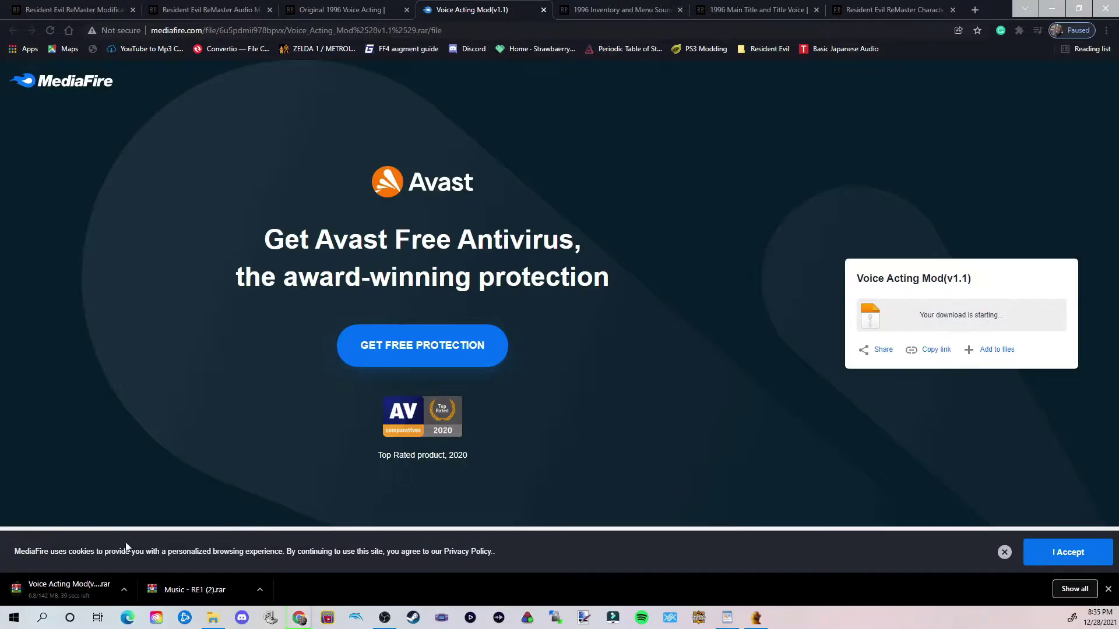
pyautogui.click(543, 11)
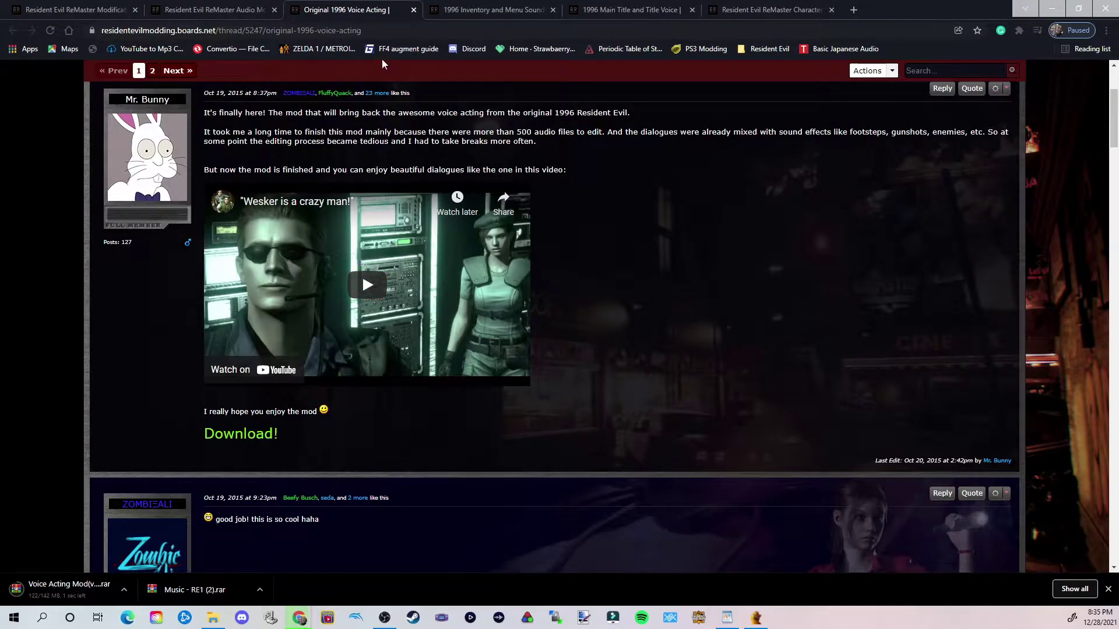
# - Close the Original 1996 Voice Acting tab and scroll to the Inventory and Menu Sounds MediaFire and Nexus links
pyautogui.click(414, 10)
pyautogui.scroll(-2, 369, 375)
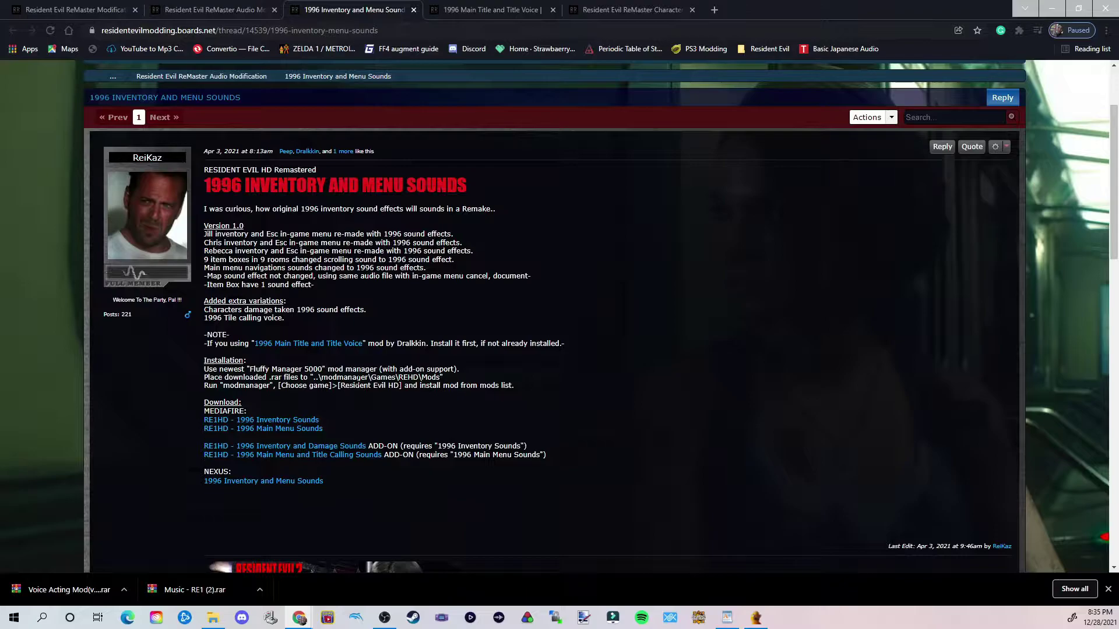
pyautogui.scroll(-2, 365, 413)
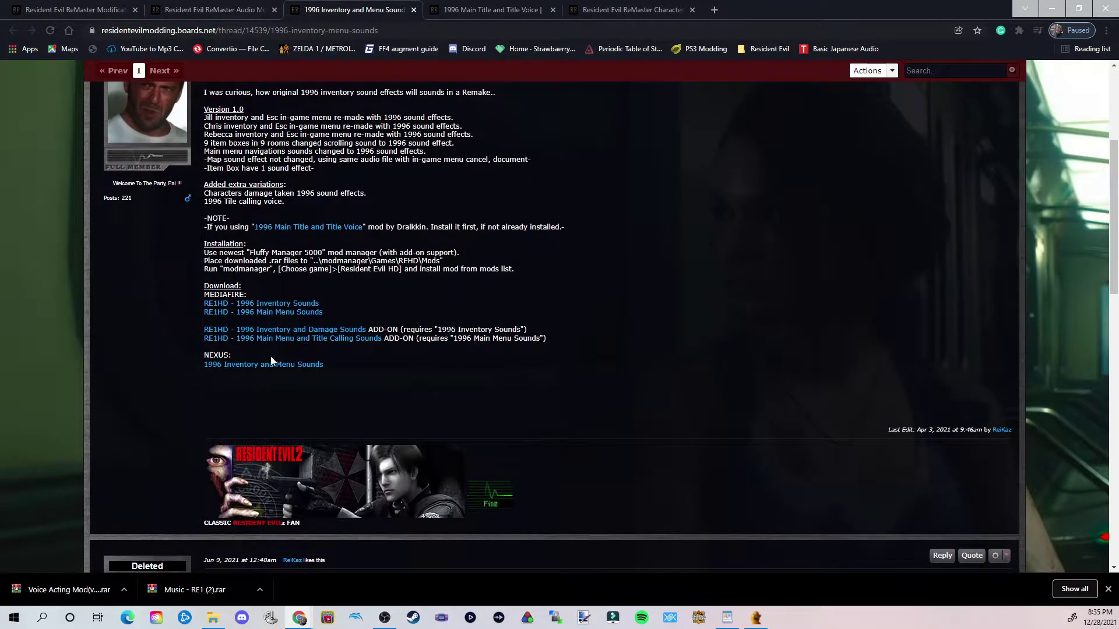
pyautogui.click(293, 304)
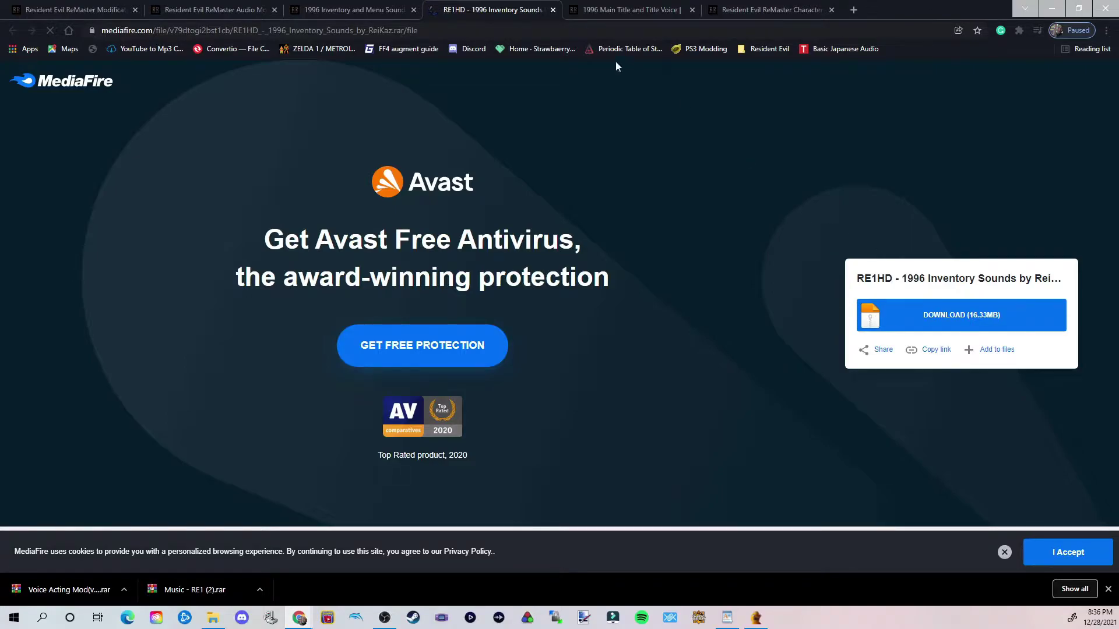
pyautogui.click(552, 10)
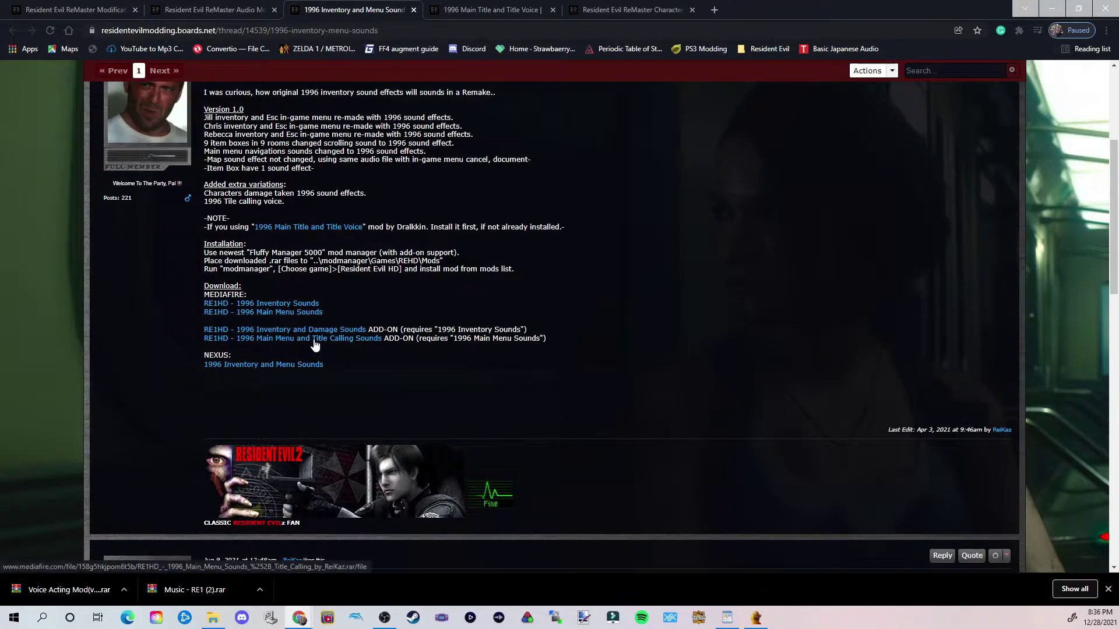
# - Open the Nexus mod link from the forum in a new tab and view its mod page
pyautogui.rightClick(284, 372)
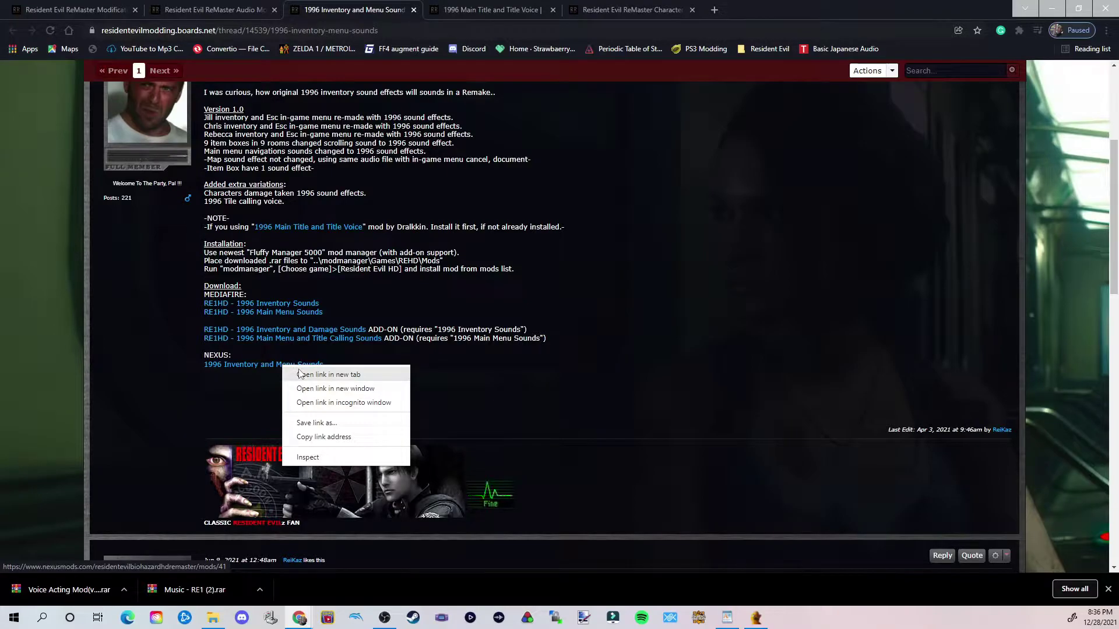
pyautogui.click(302, 375)
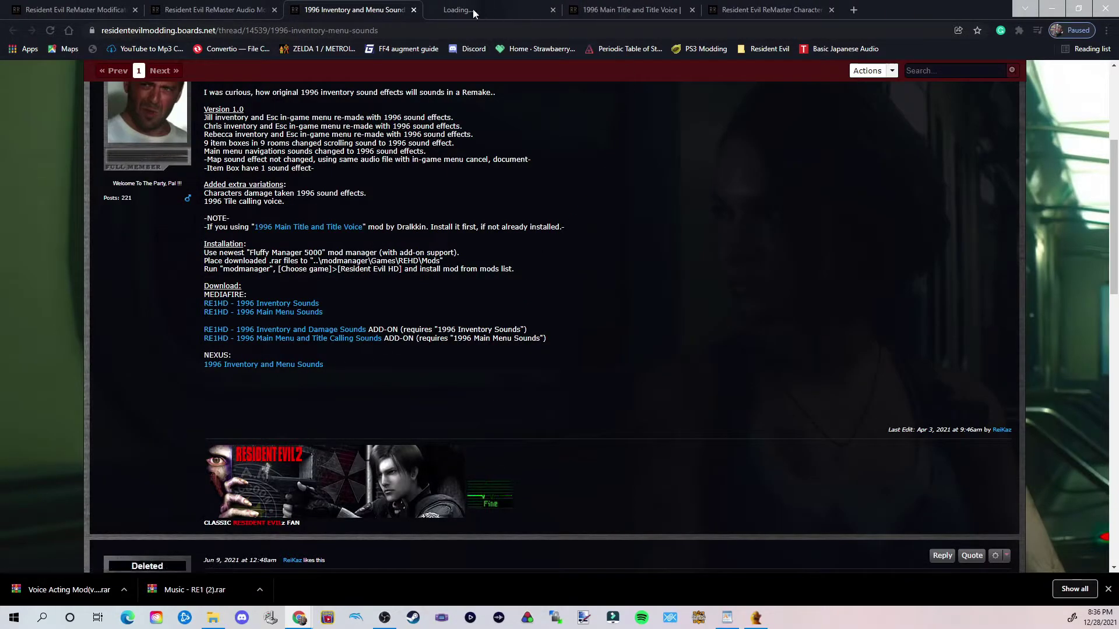
pyautogui.click(451, 10)
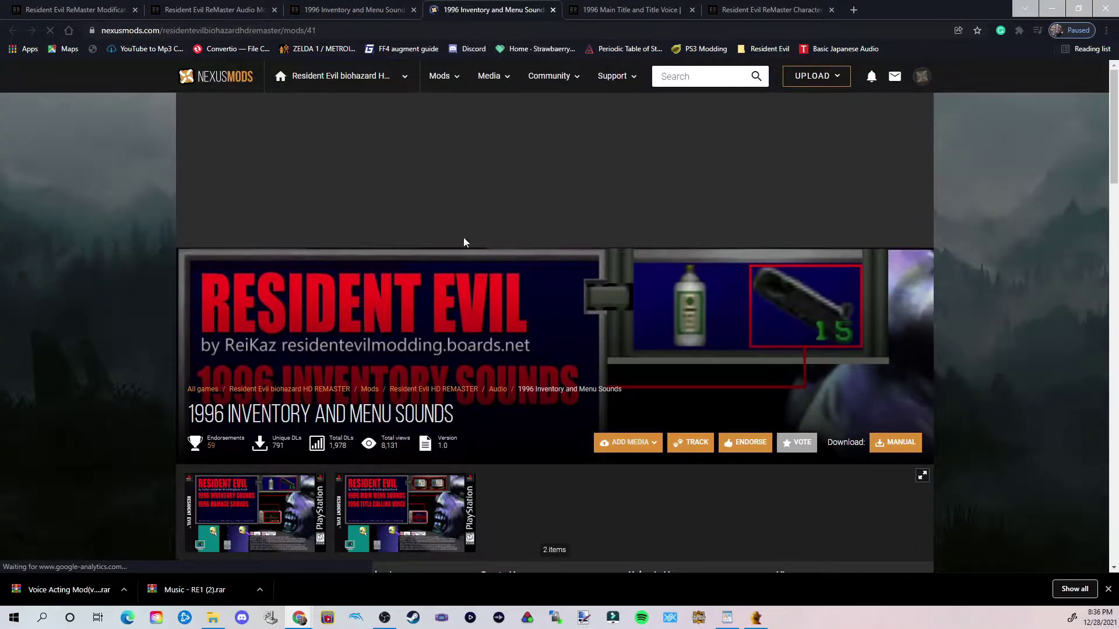
pyautogui.scroll(-4, 466, 252)
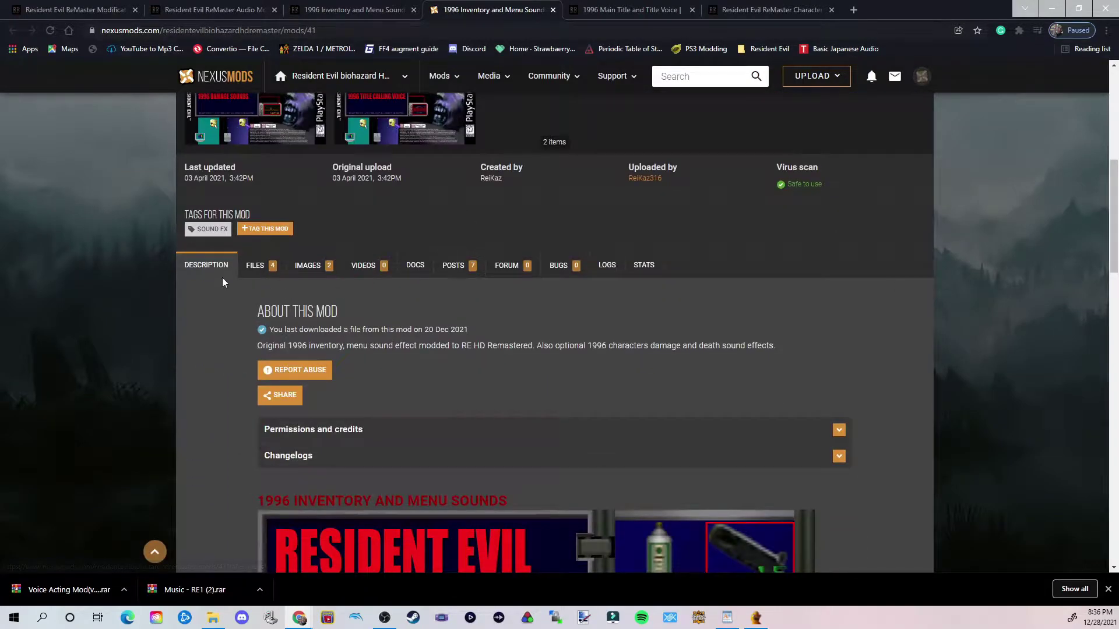
pyautogui.scroll(4, 228, 281)
pyautogui.scroll(-5, 229, 284)
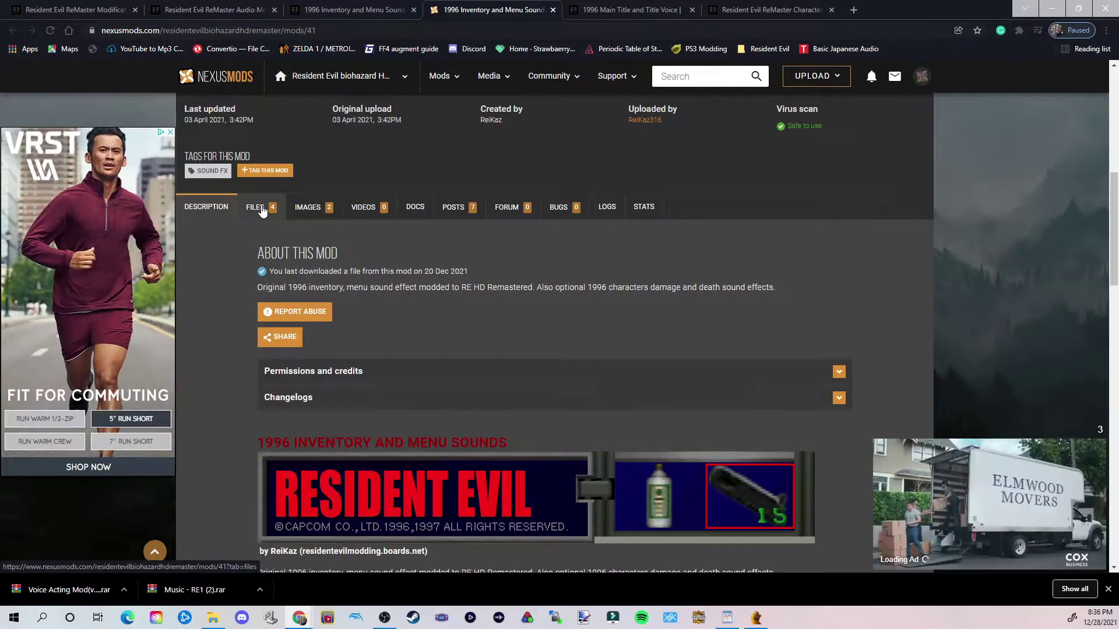
# - On the Files tab, start the manual download of the 1996 Inventory Sounds main file
pyautogui.click(261, 208)
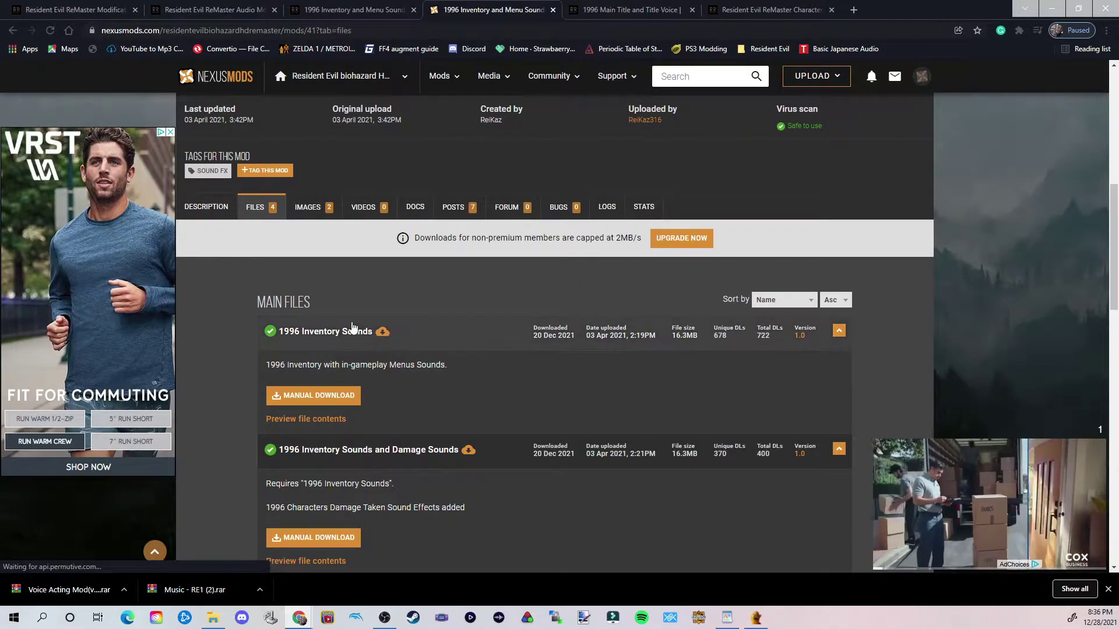
pyautogui.scroll(-1, 298, 275)
pyautogui.scroll(-5, 298, 275)
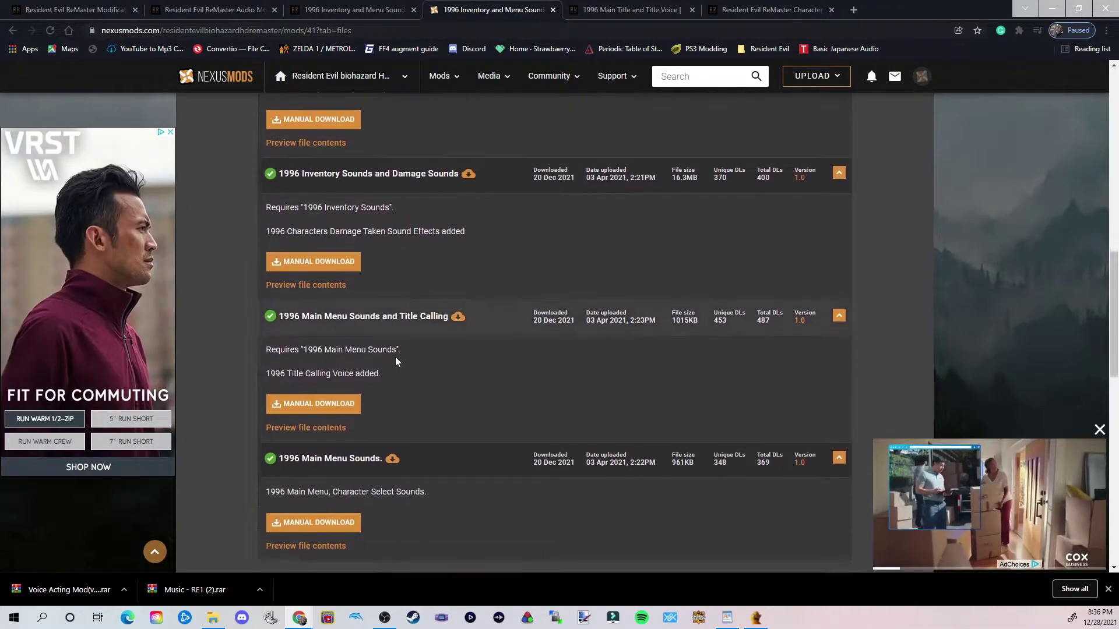
pyautogui.scroll(2, 404, 363)
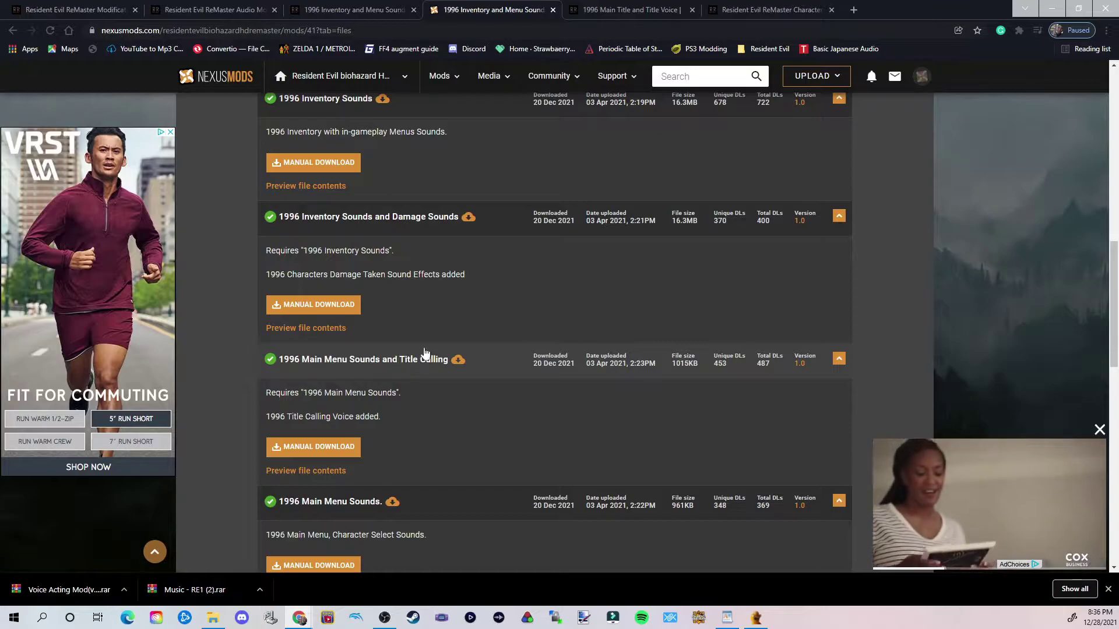
pyautogui.scroll(1, 483, 278)
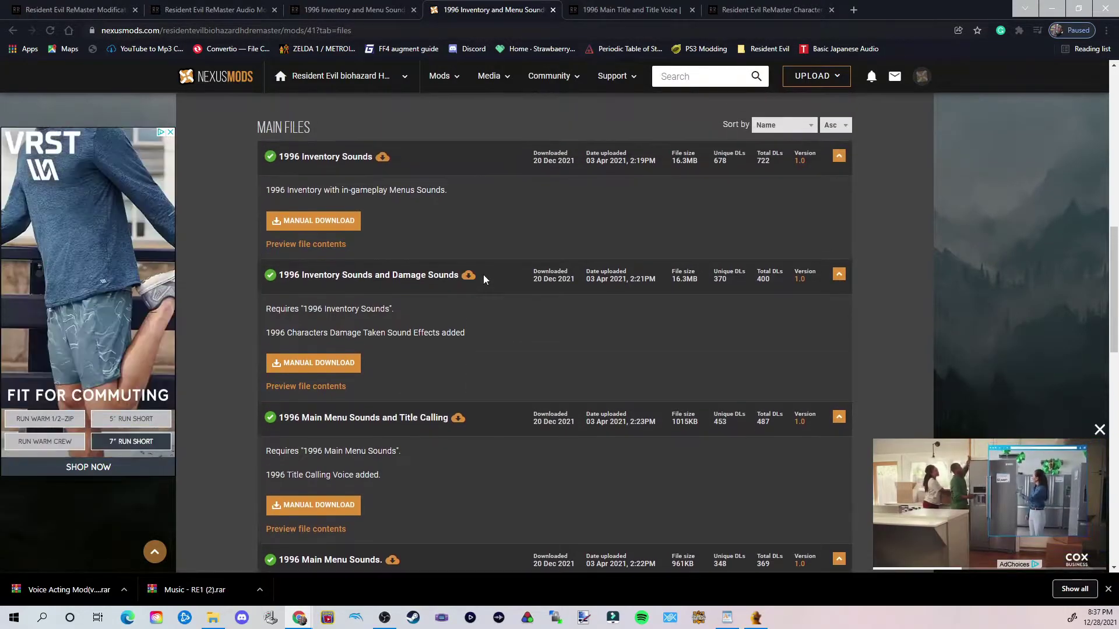
pyautogui.scroll(-2, 493, 264)
pyautogui.scroll(2, 449, 158)
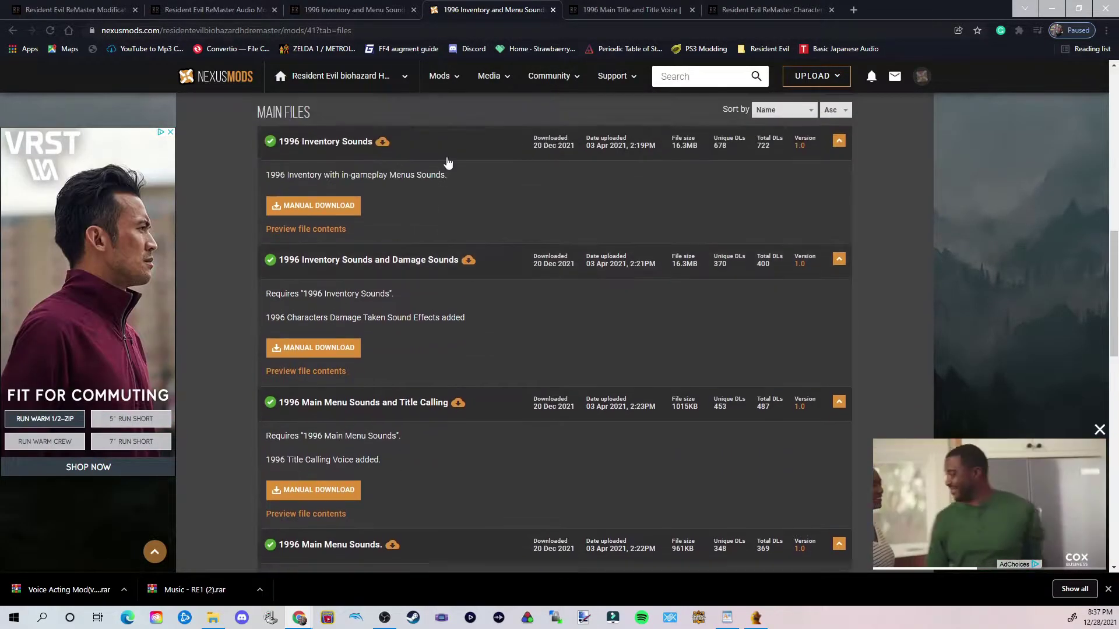
pyautogui.scroll(-2, 431, 350)
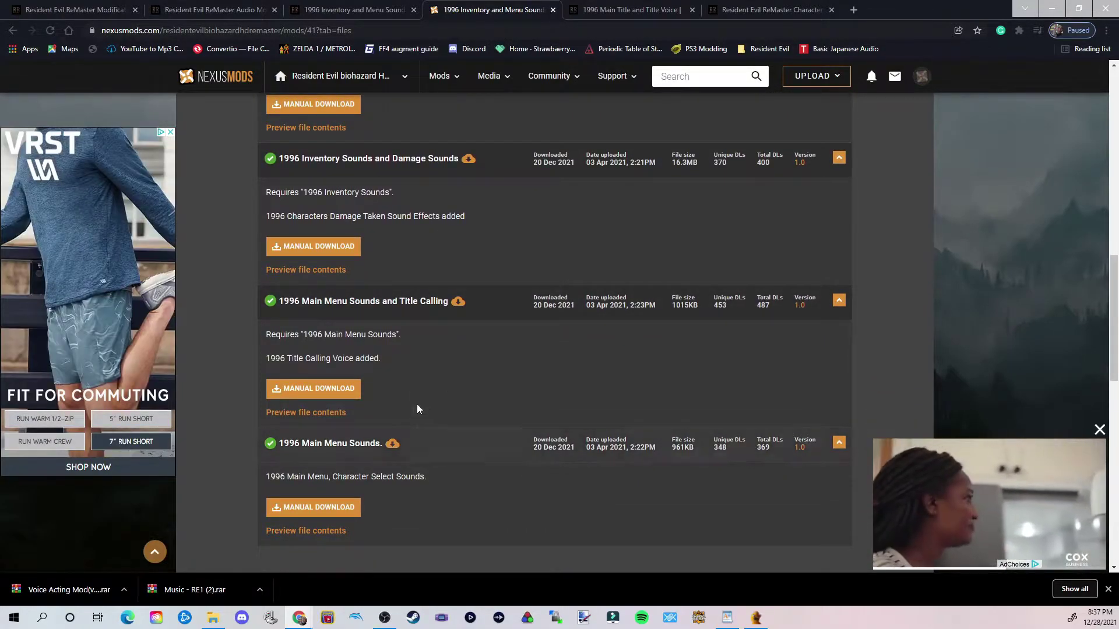
pyautogui.scroll(1, 438, 344)
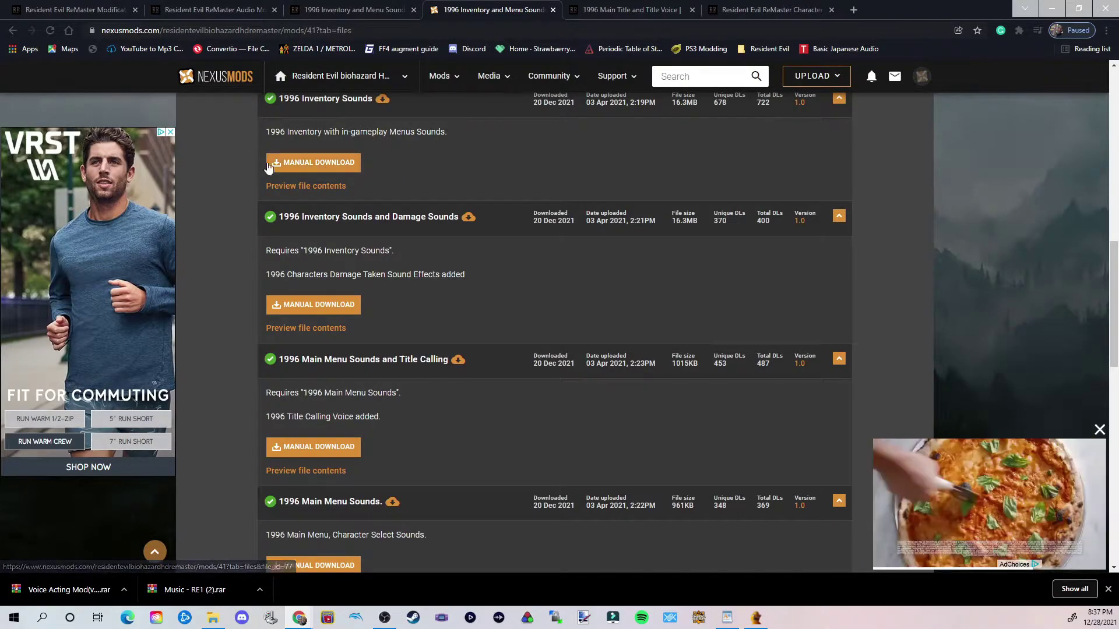
pyautogui.scroll(1, 344, 222)
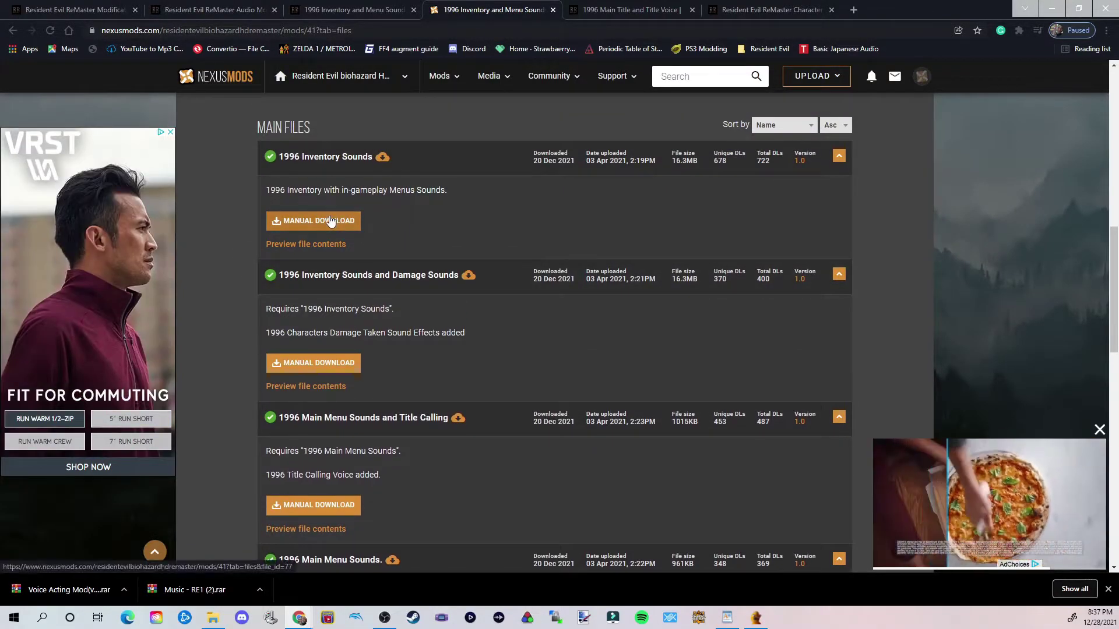
pyautogui.click(331, 220)
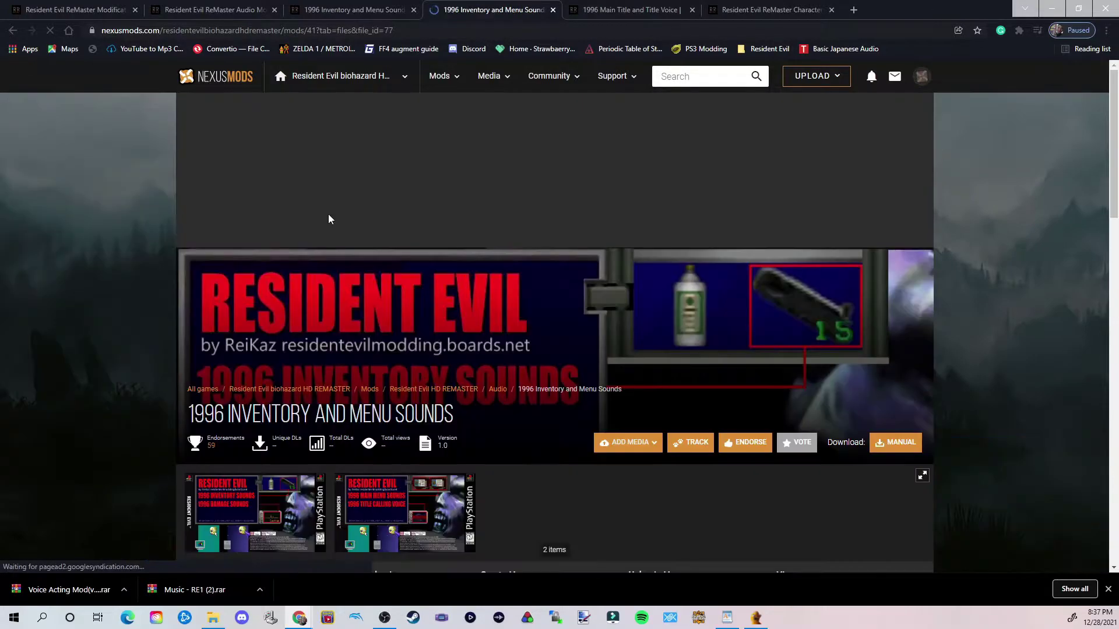
pyautogui.scroll(-1, 524, 379)
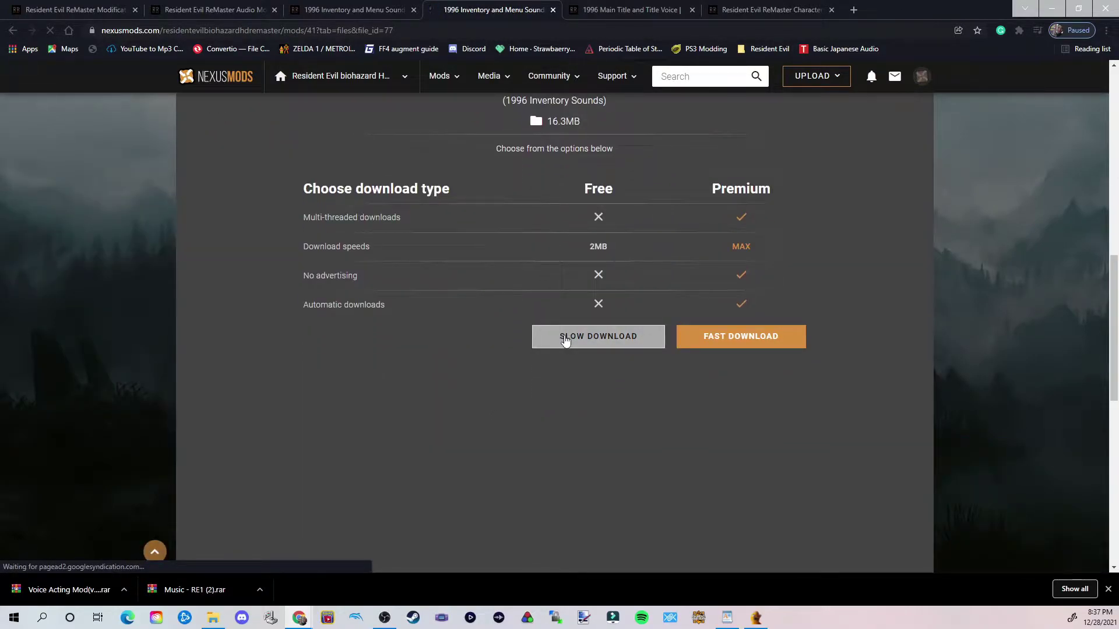
# - Download the 1996 Inventory Sounds archive via Slow Download, then close the Nexus page
pyautogui.click(565, 341)
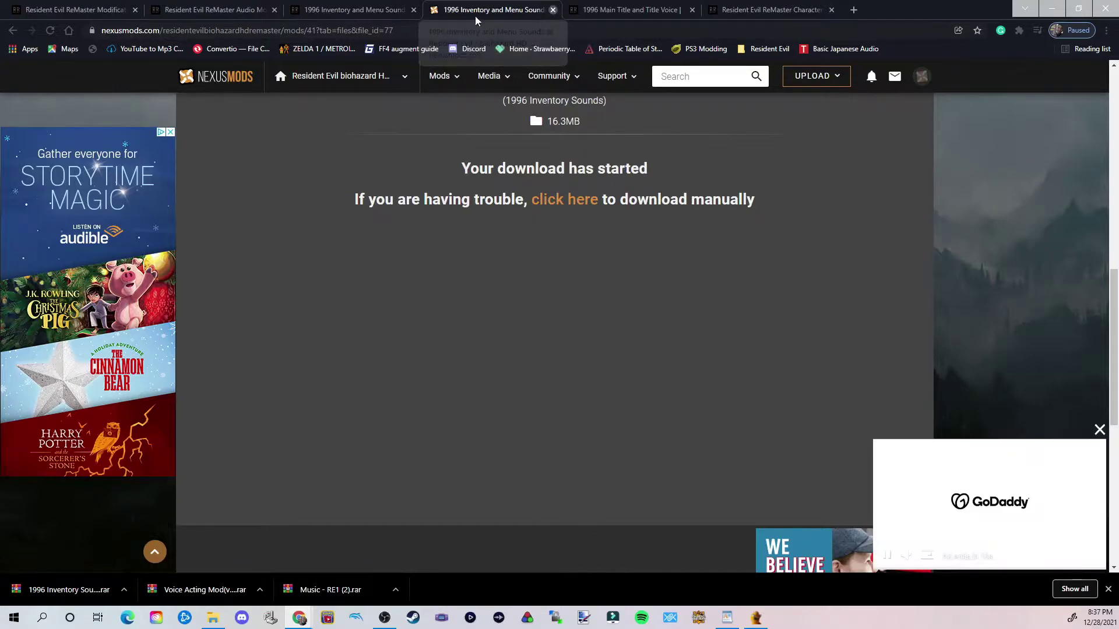
pyautogui.hotkey('ctrl', 'w')
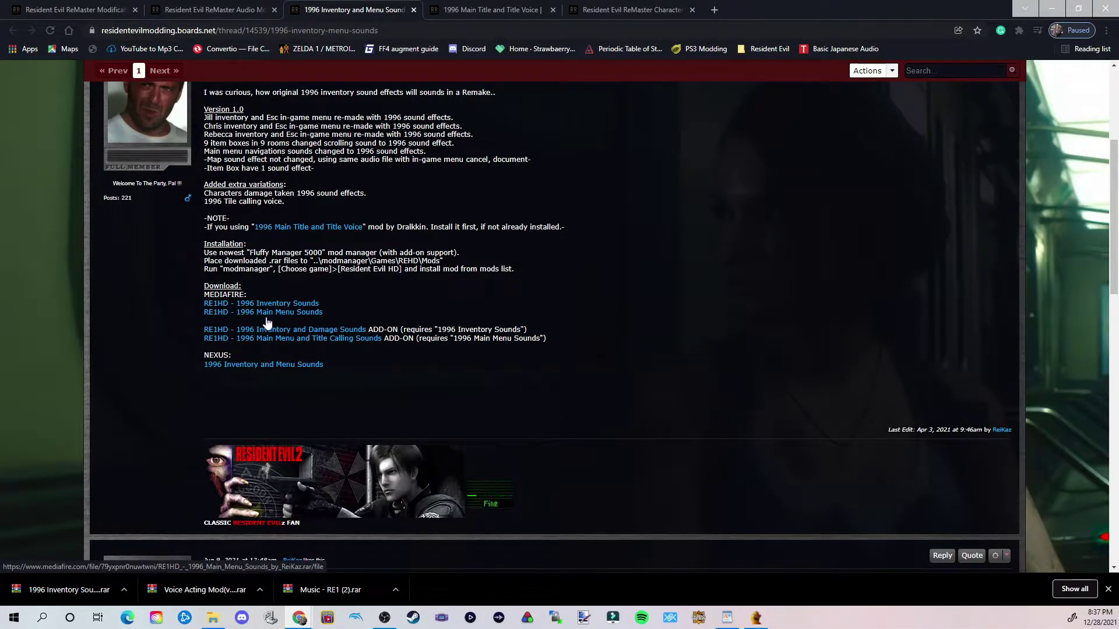
# - Open the Main Menu Sounds, Inventory and Damage Sounds, and Title Calling MediaFire links in new tabs
pyautogui.rightClick(246, 315)
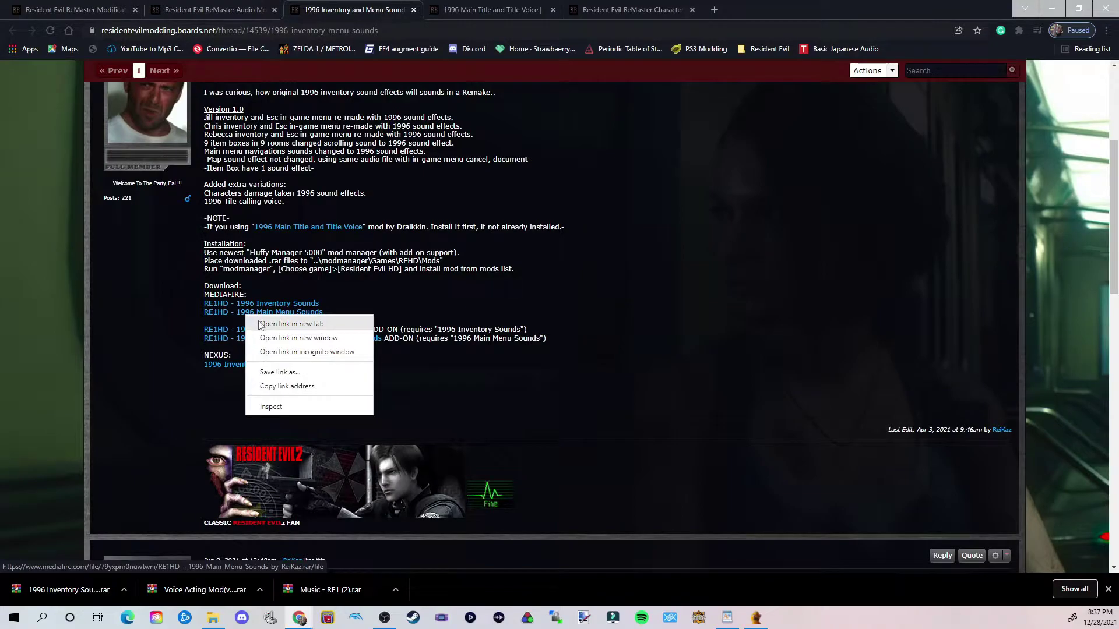
pyautogui.click(260, 324)
pyautogui.rightClick(256, 328)
pyautogui.click(264, 338)
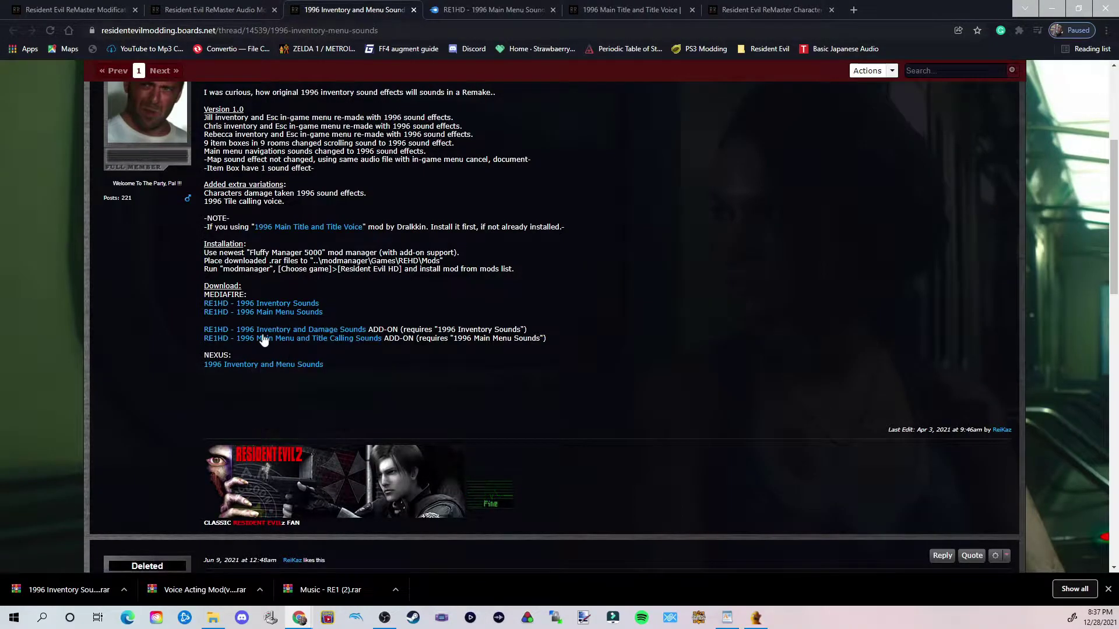
pyautogui.rightClick(254, 339)
pyautogui.click(269, 348)
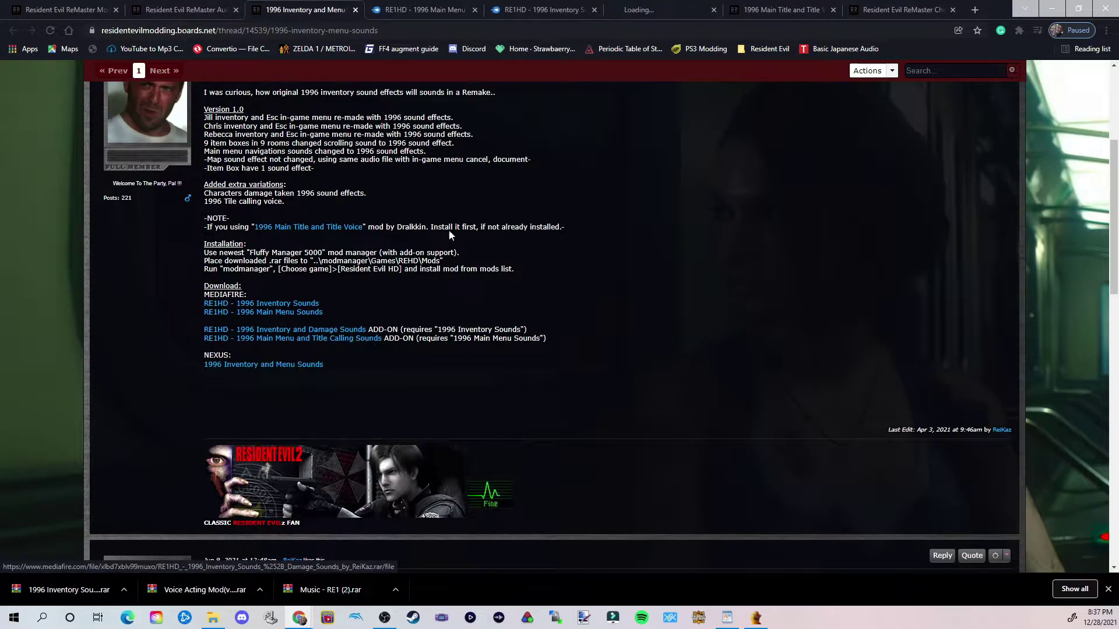
pyautogui.hotkey('ctrl', 'Tab')
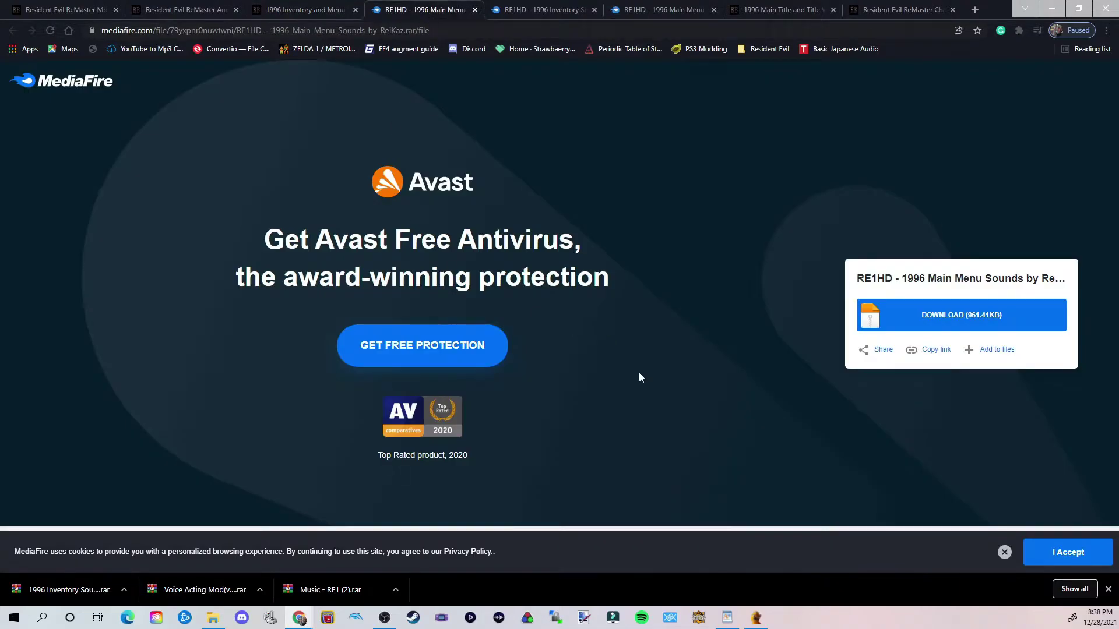
# - Download each of the three MediaFire archives and close each page afterwards
pyautogui.click(935, 320)
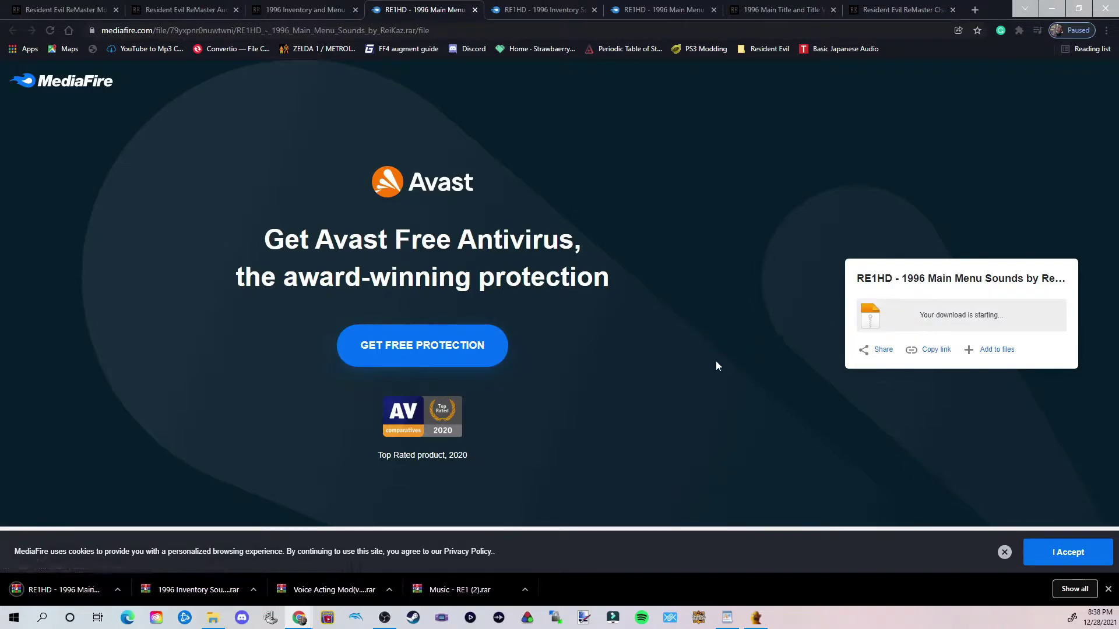
pyautogui.click(475, 10)
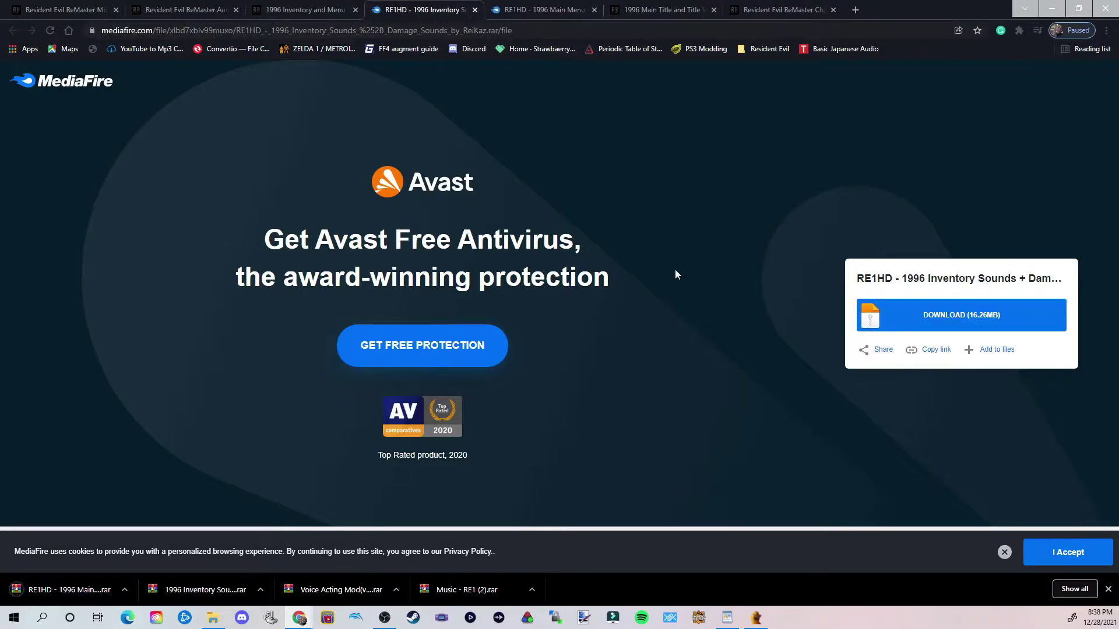
pyautogui.click(946, 318)
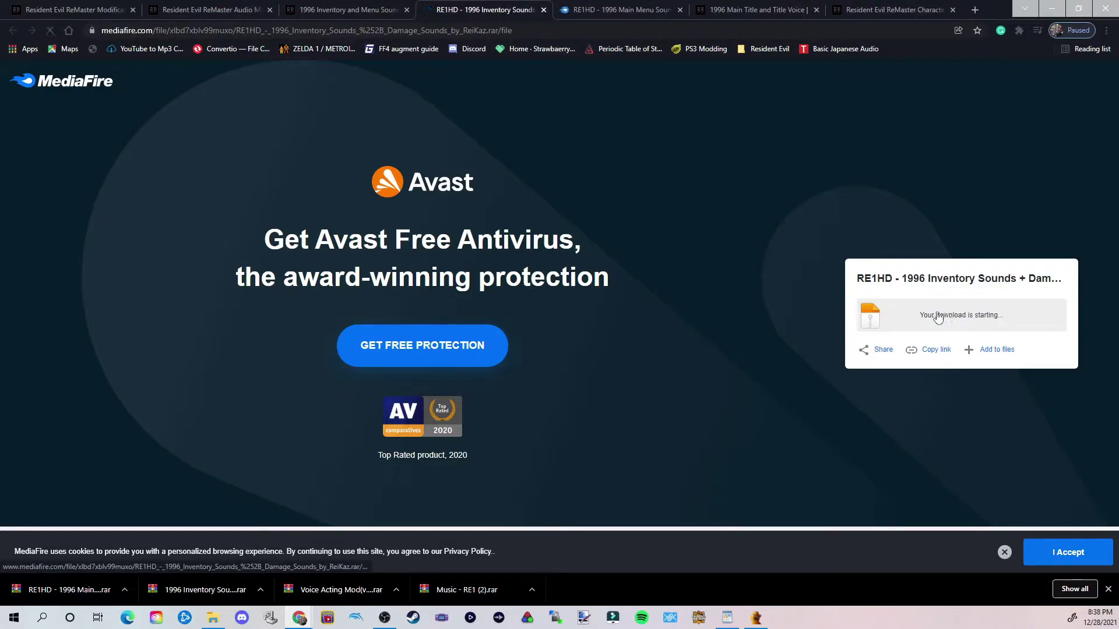
pyautogui.click(543, 11)
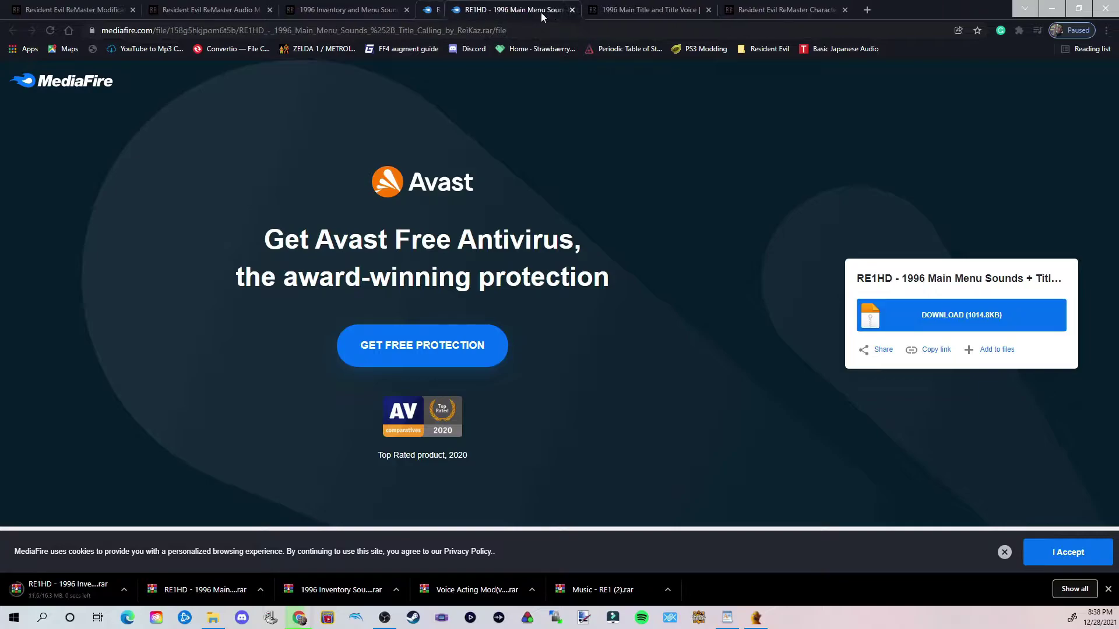
pyautogui.click(941, 315)
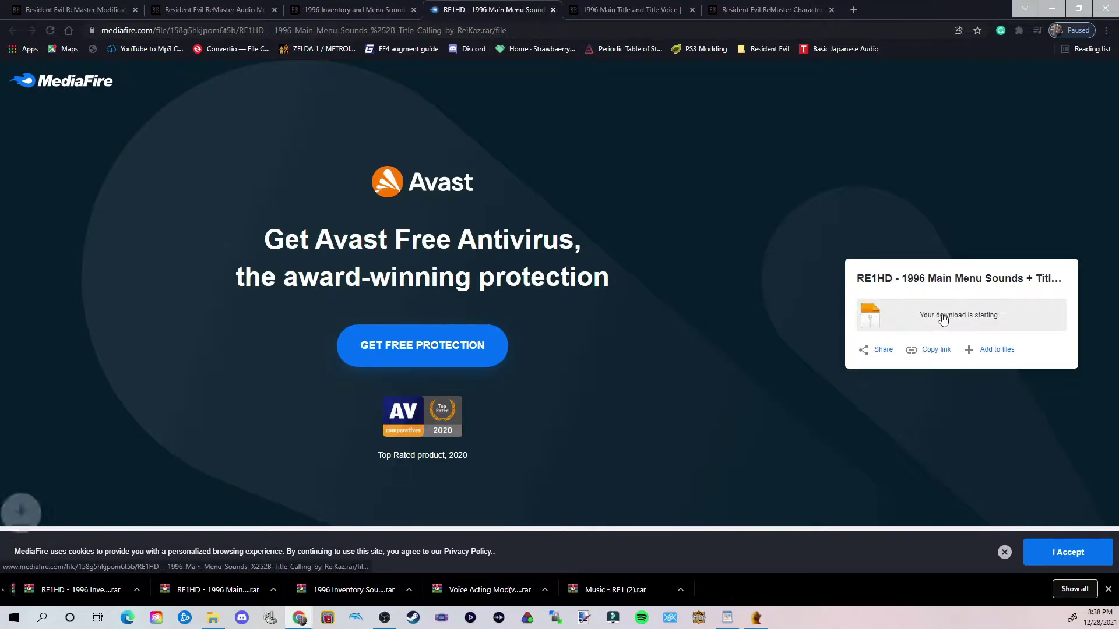
pyautogui.click(552, 10)
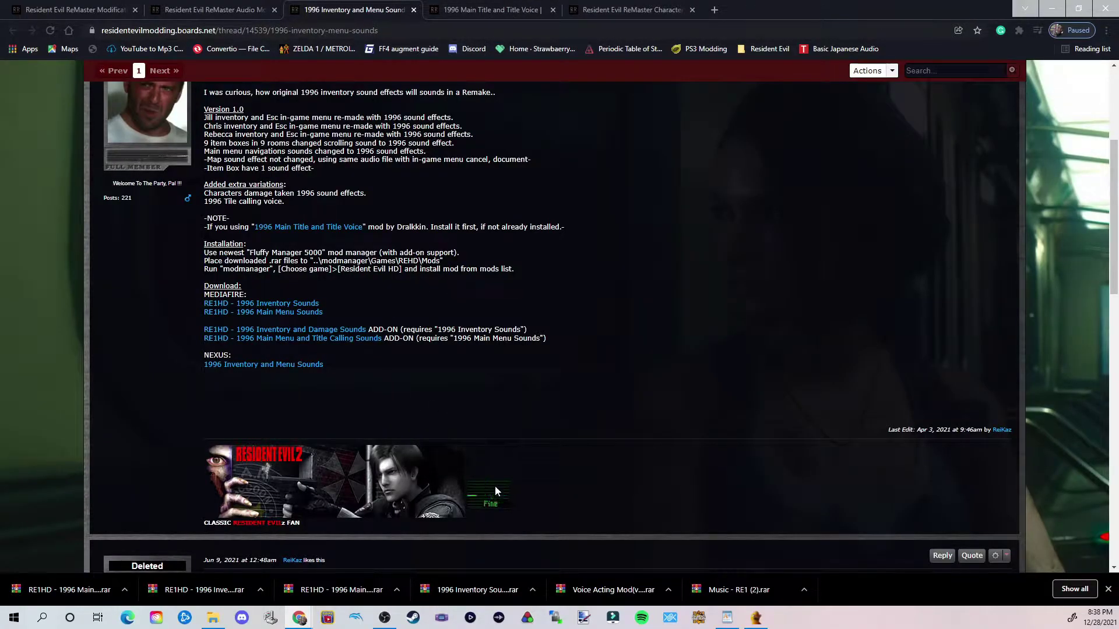
# - Close the 1996 Inventory and Menu Sounds thread and start reading the Main Title post
pyautogui.click(413, 11)
pyautogui.scroll(-3, 470, 388)
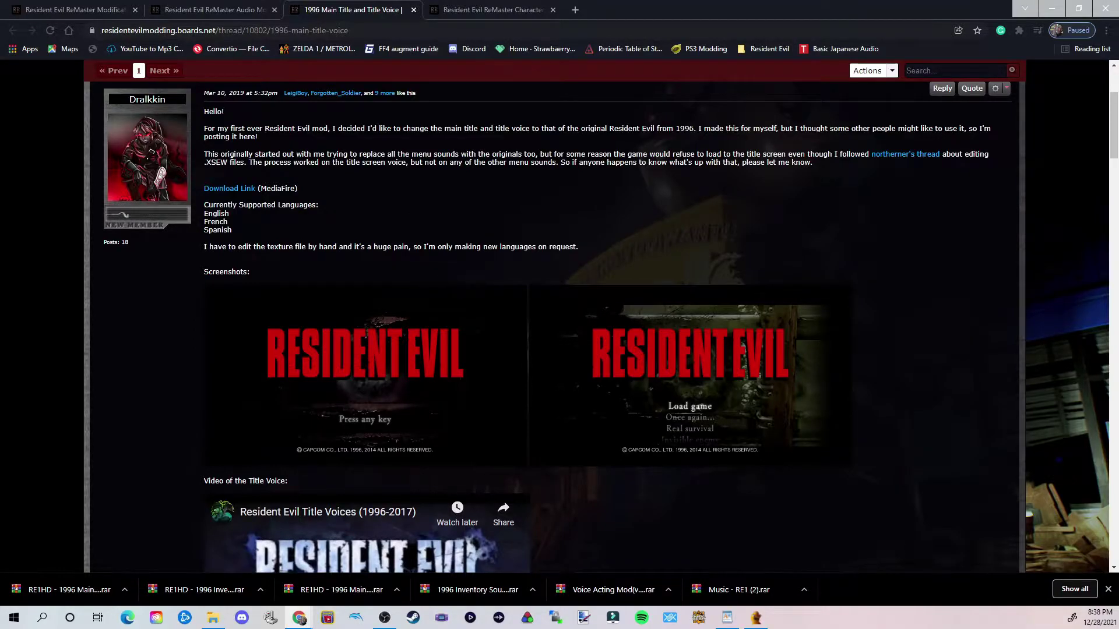
pyautogui.scroll(-3, 445, 290)
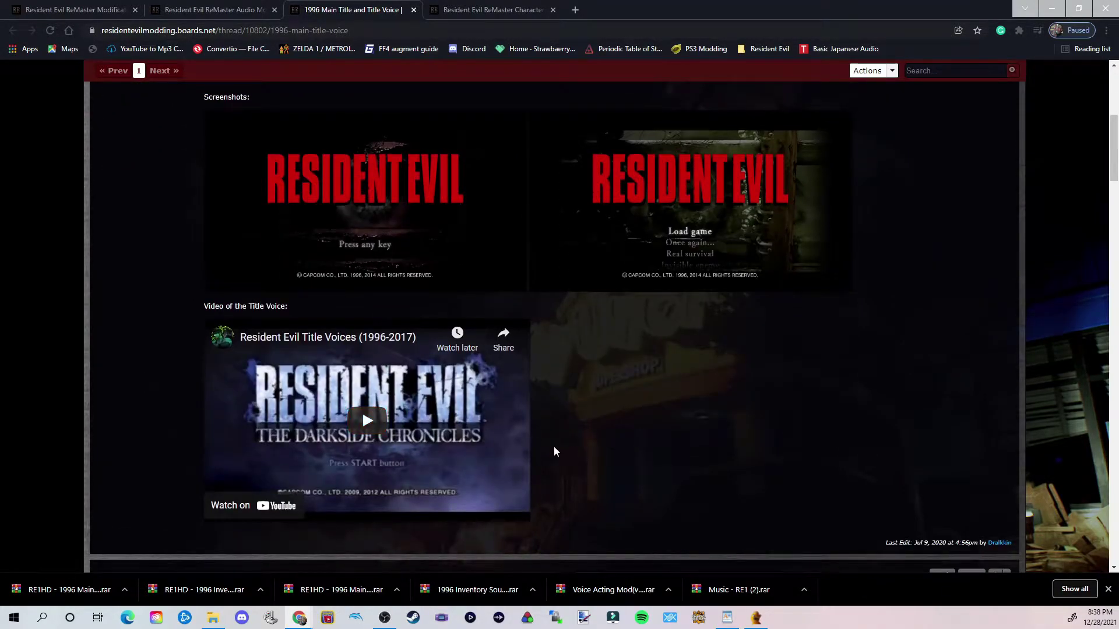
pyautogui.scroll(-2, 554, 448)
pyautogui.scroll(7, 579, 459)
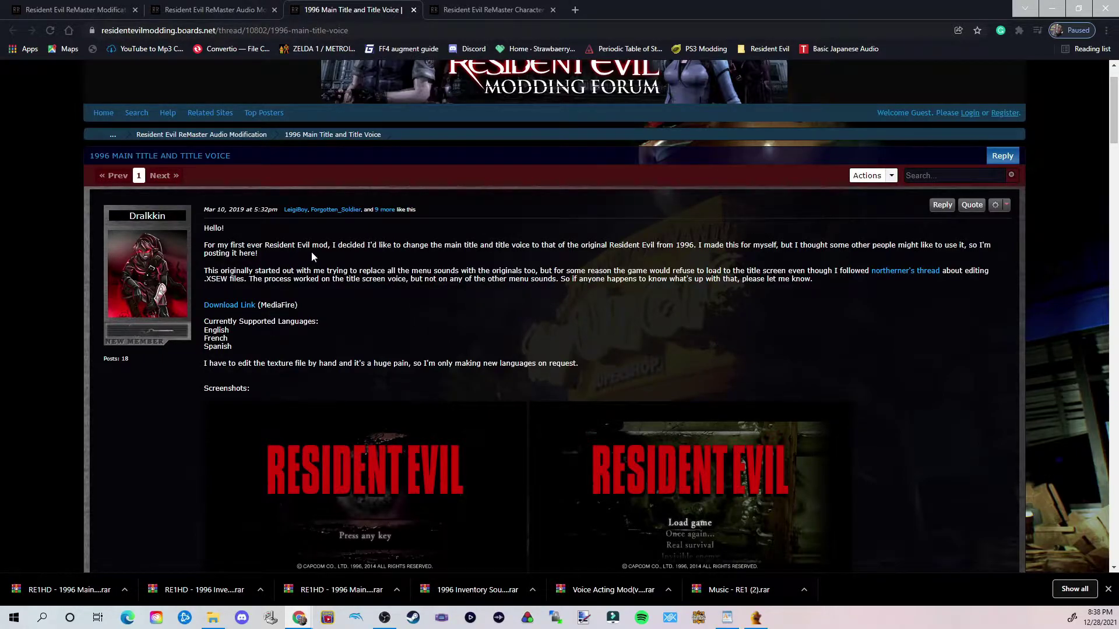
pyautogui.scroll(-1, 332, 261)
# - Read further through the Title Voice post and highlight its note about adding languages
pyautogui.scroll(-1, 379, 267)
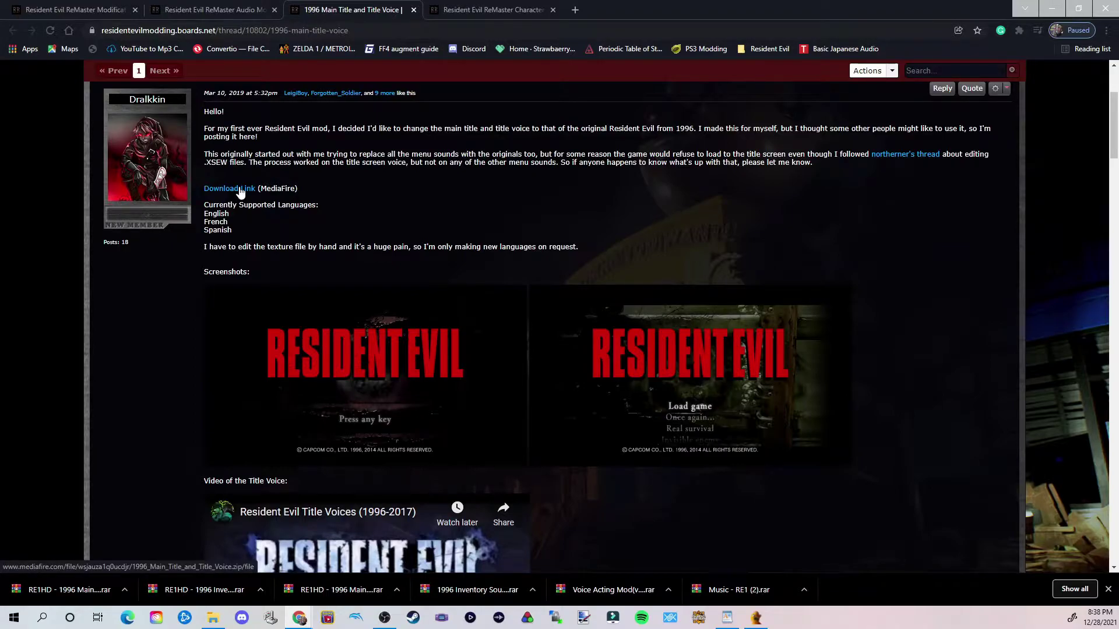
pyautogui.scroll(-7, 367, 396)
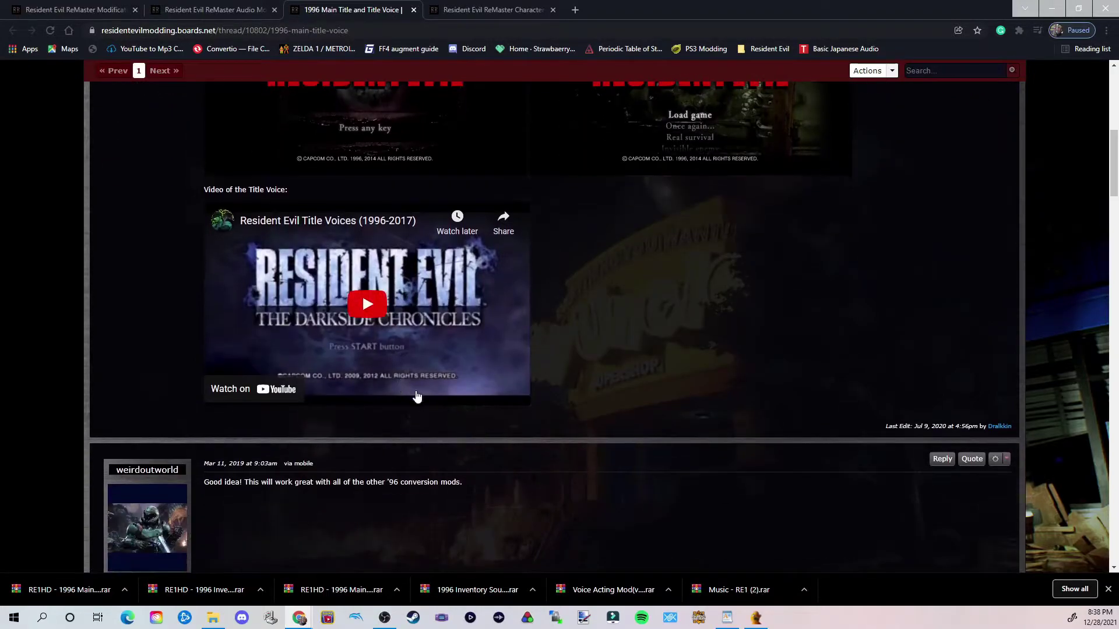
pyautogui.scroll(-8, 393, 402)
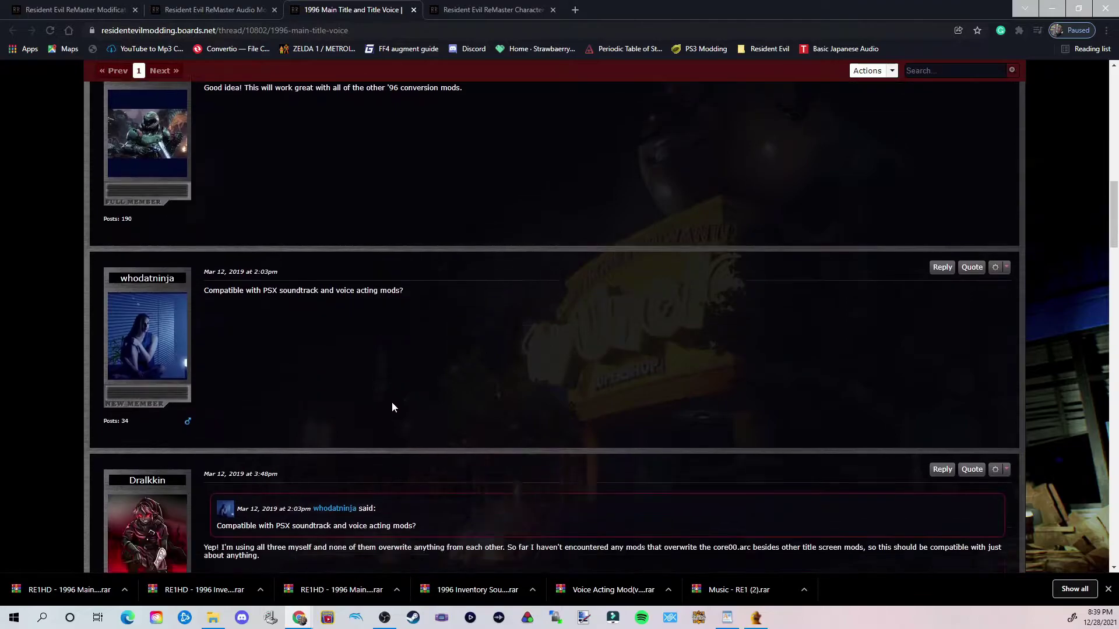
pyautogui.scroll(14, 394, 406)
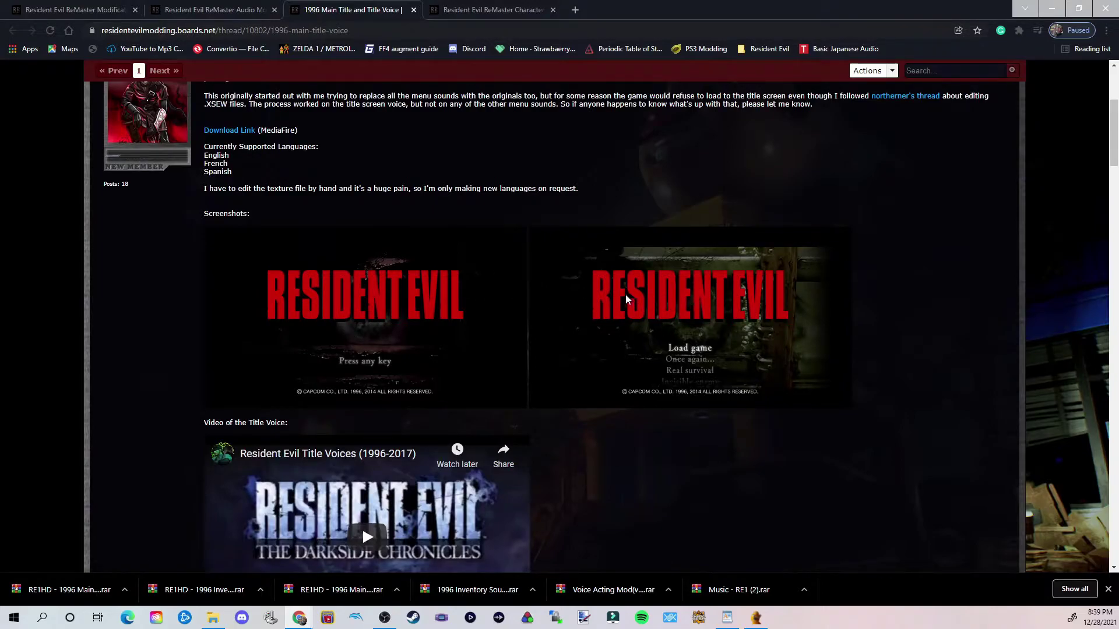
pyautogui.scroll(1, 265, 271)
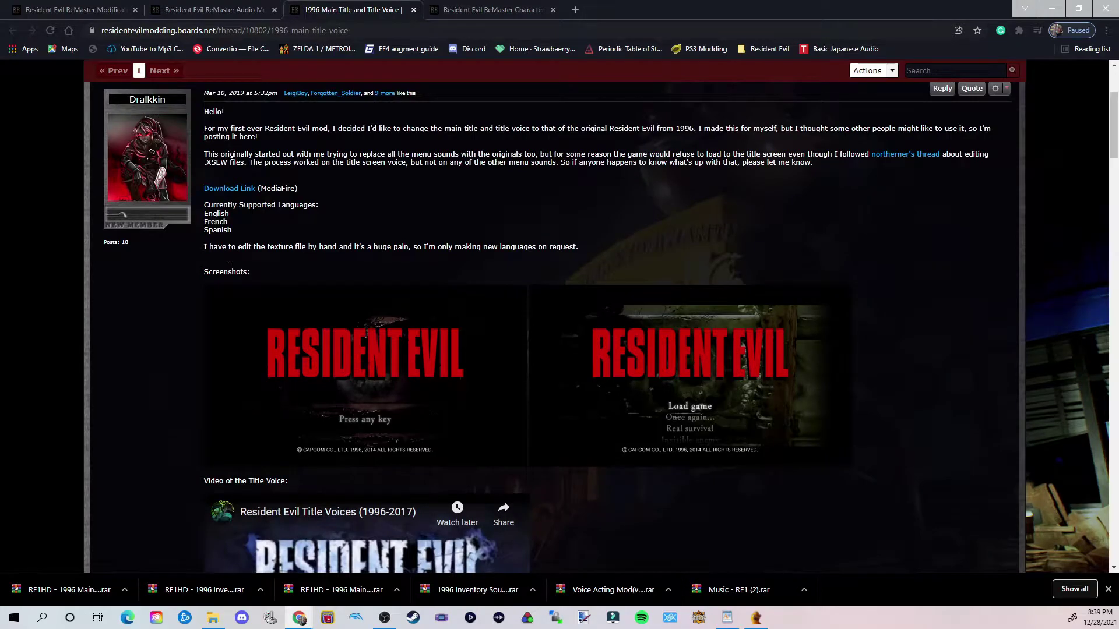
pyautogui.moveTo(592, 256); pyautogui.dragTo(206, 250)
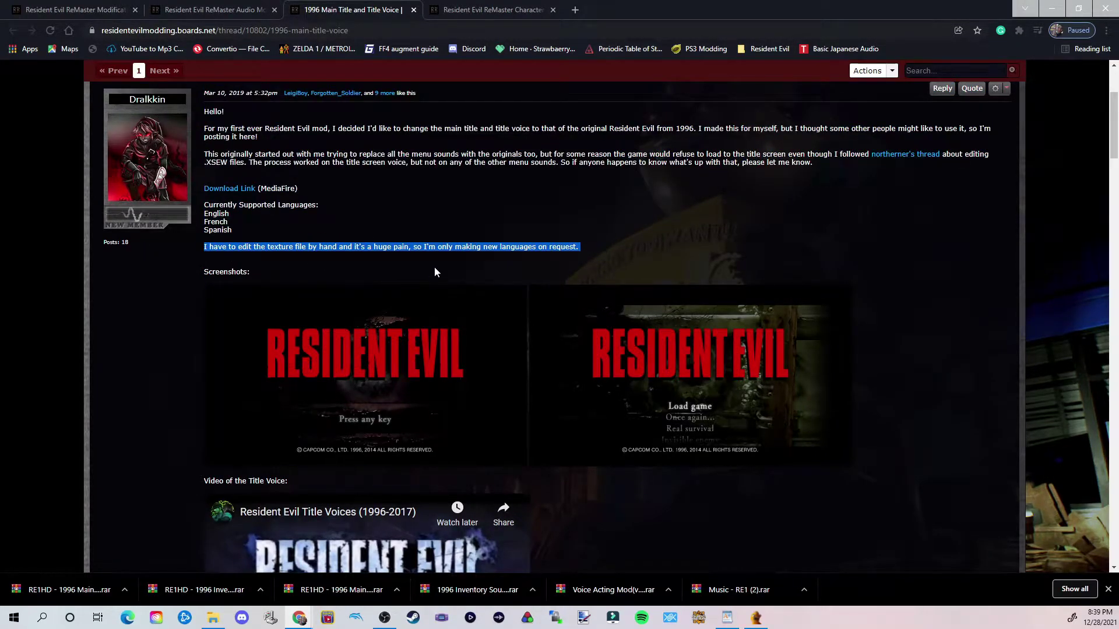